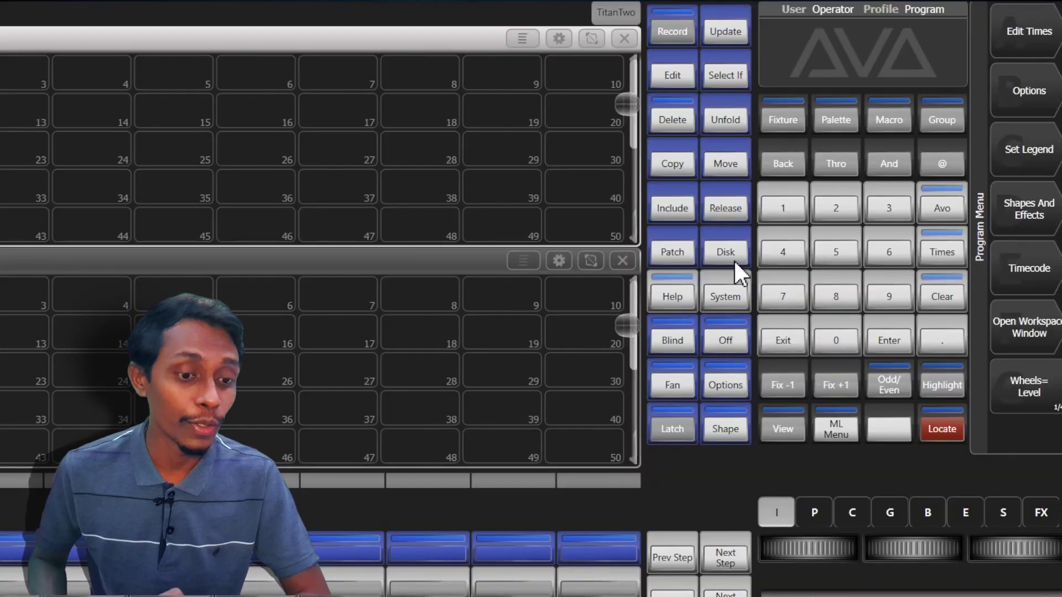
Load a saved show from disk.
click(721, 255)
click(1031, 105)
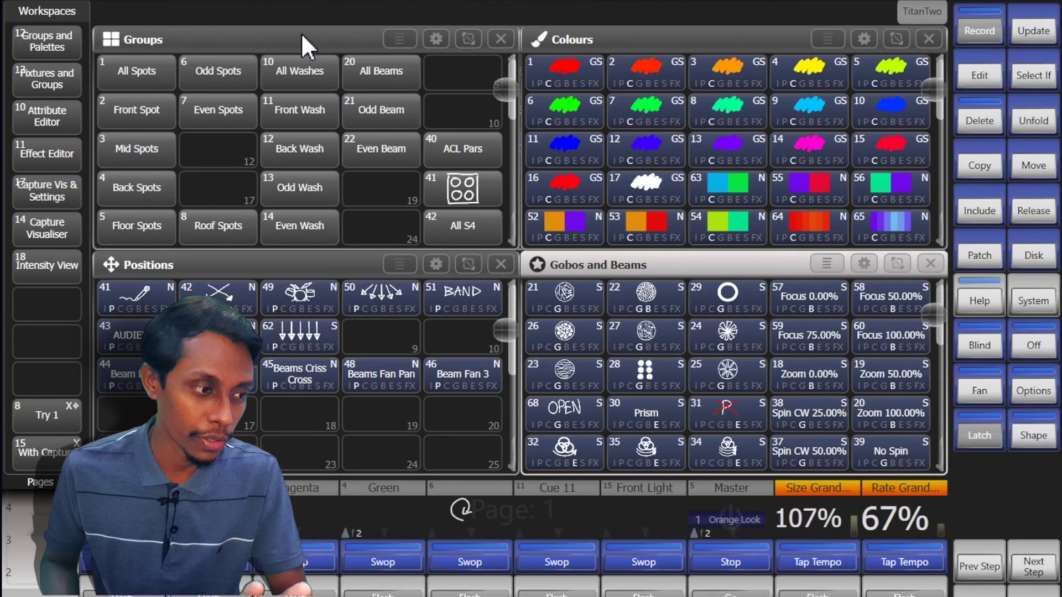
Activate the Groups, Colours, Positions, and Gobos and Beams windows one after another.
click(308, 34)
click(622, 31)
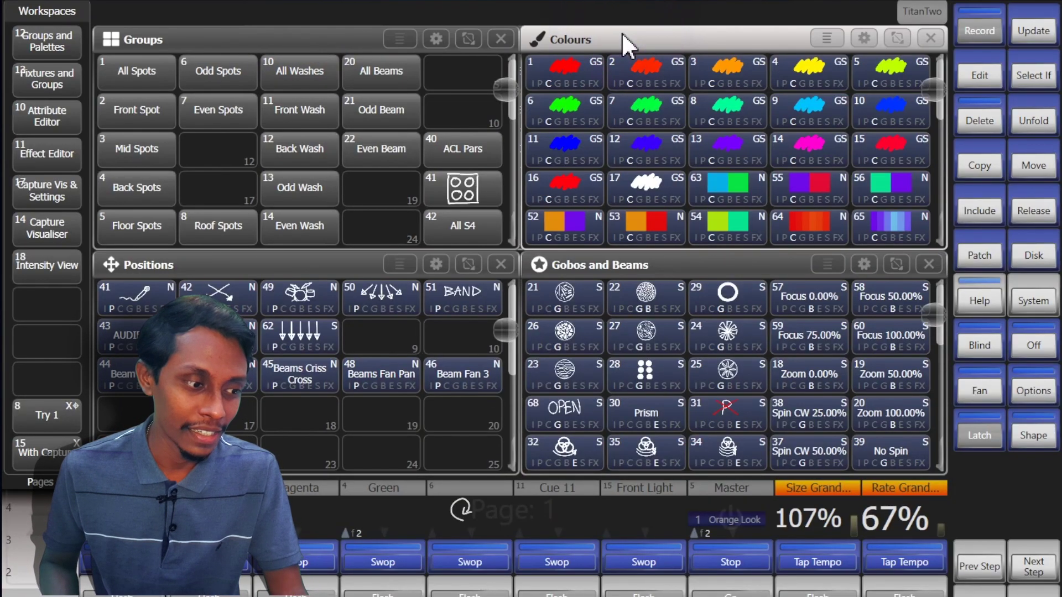
click(202, 268)
click(580, 258)
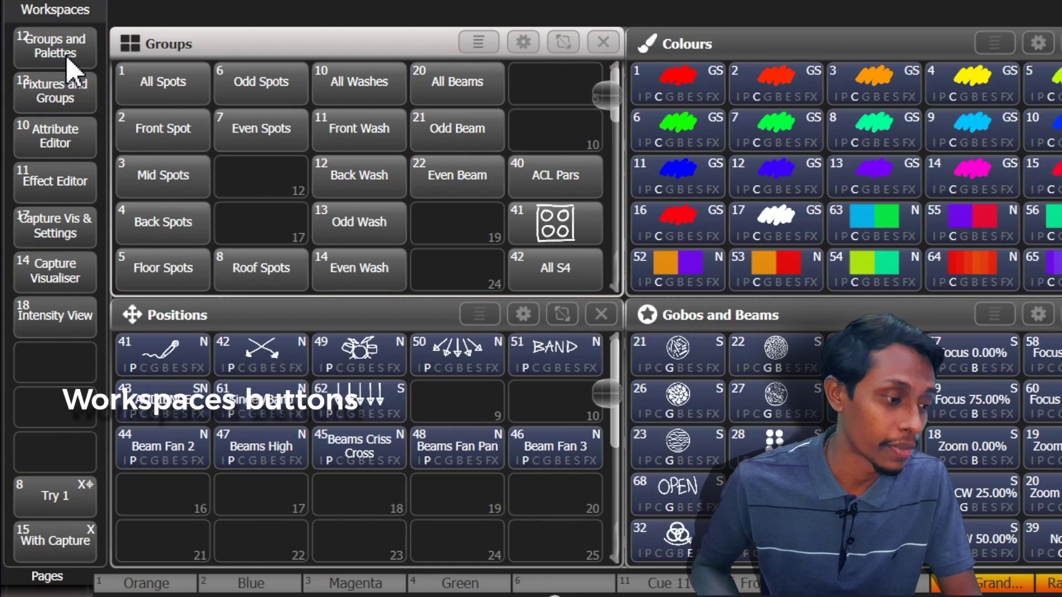
Switch through the Fixtures and Groups, Attribute Editor, Effect Editor and Intensity View workspaces, ending on Groups and Palettes.
click(53, 93)
click(70, 149)
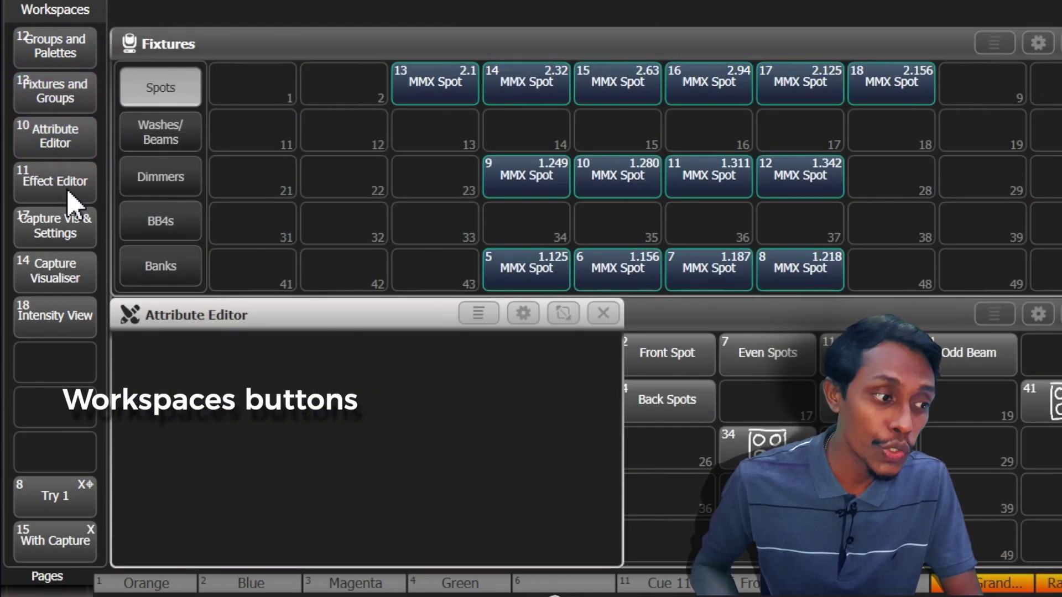
click(74, 185)
click(69, 55)
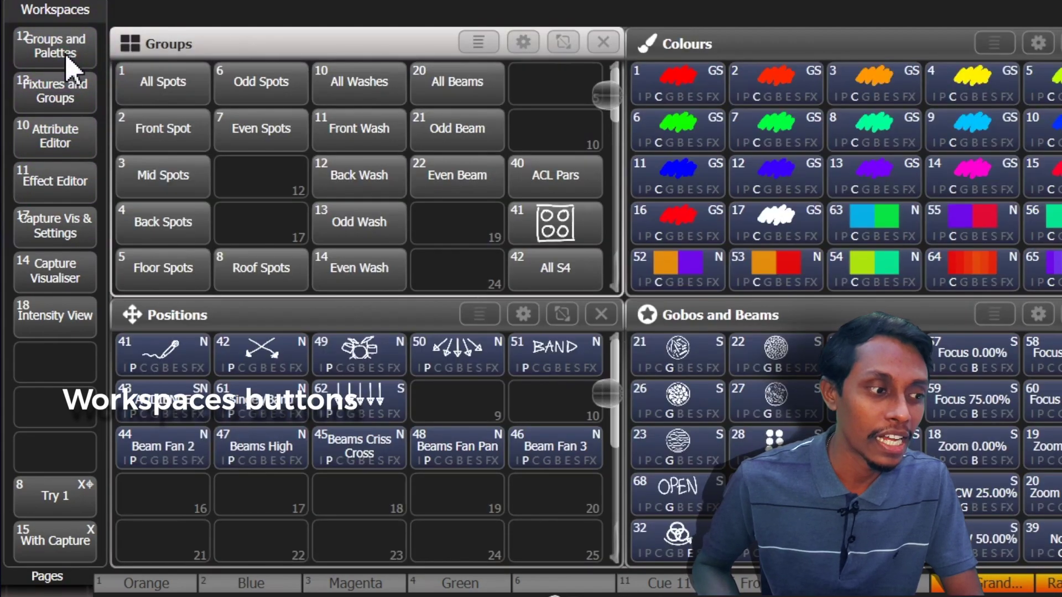
click(66, 316)
click(56, 52)
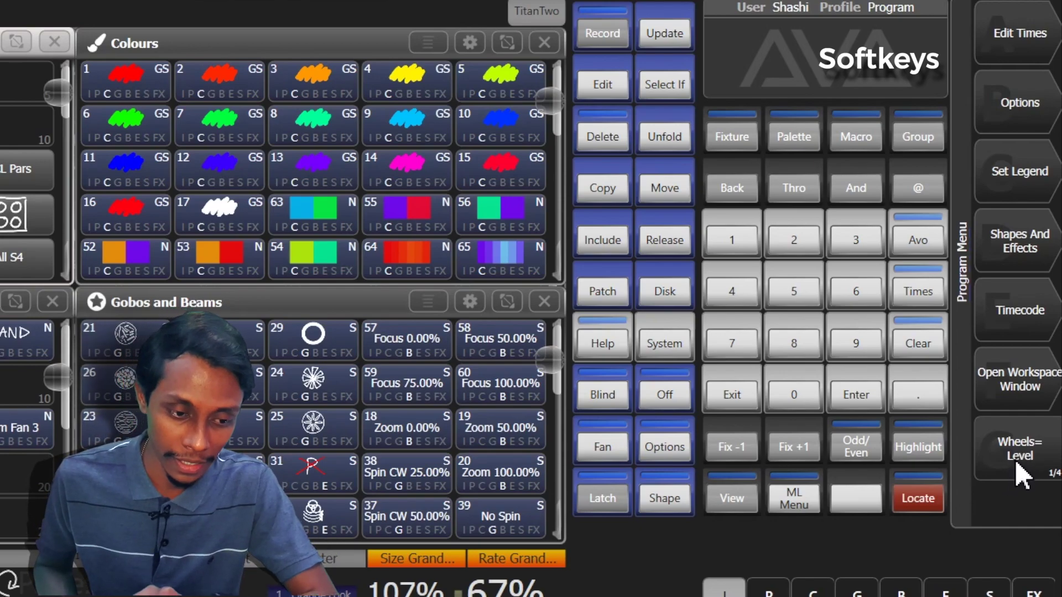
Open the System menu and go back and forth through its pages of softkey options.
click(679, 345)
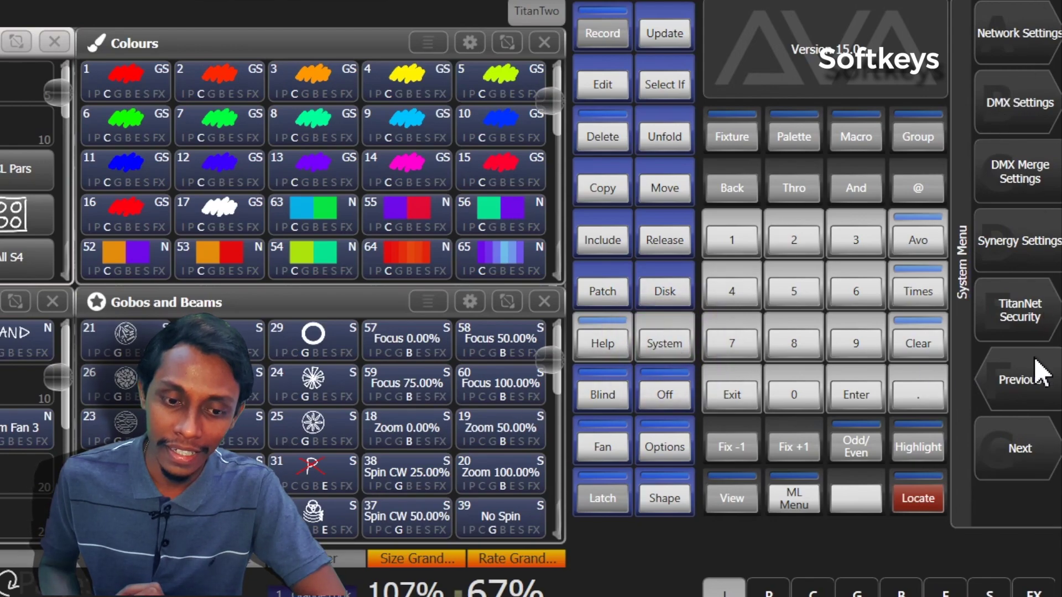
click(1037, 387)
click(1022, 445)
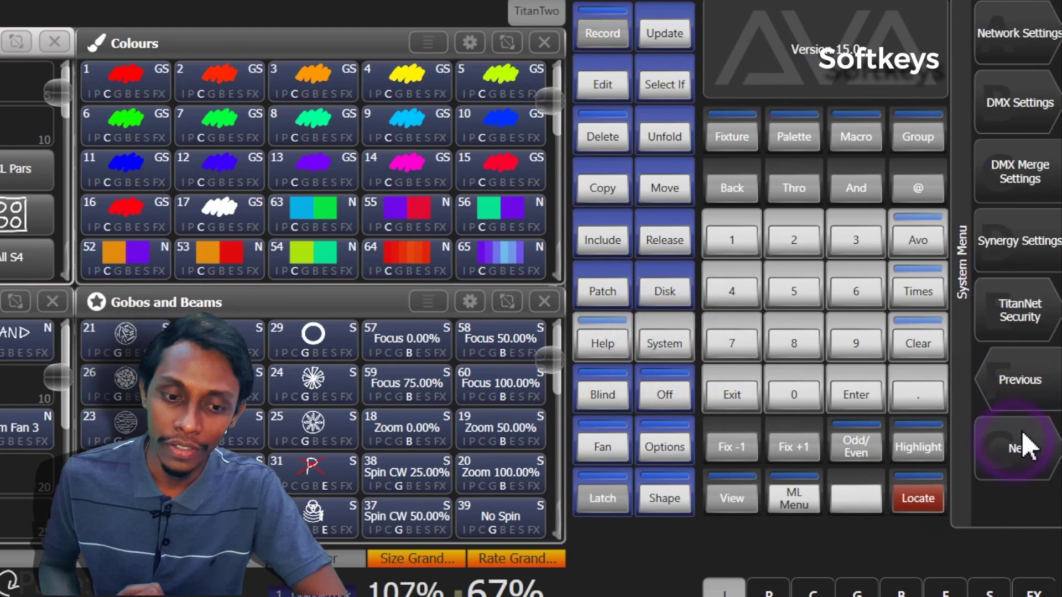
click(1032, 398)
click(1022, 450)
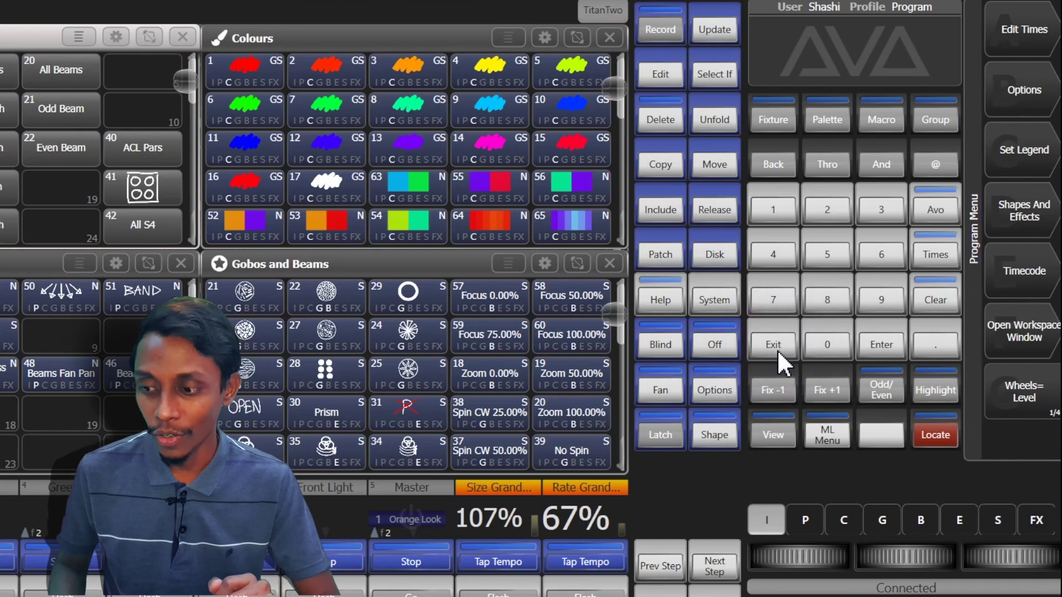
Clear the programmer and examine the Avo shift functions.
click(945, 300)
click(944, 300)
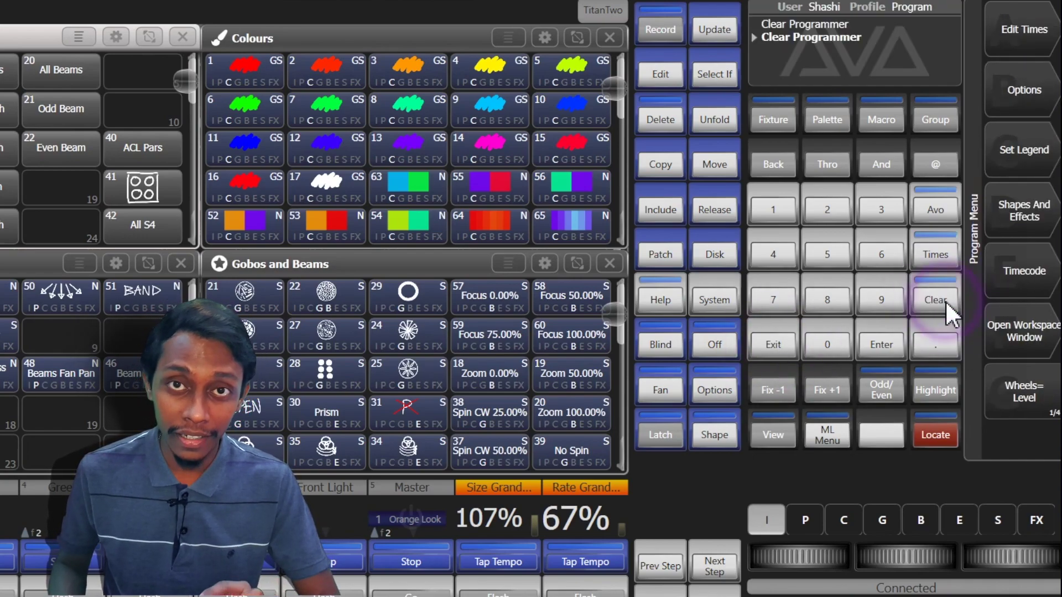
click(938, 214)
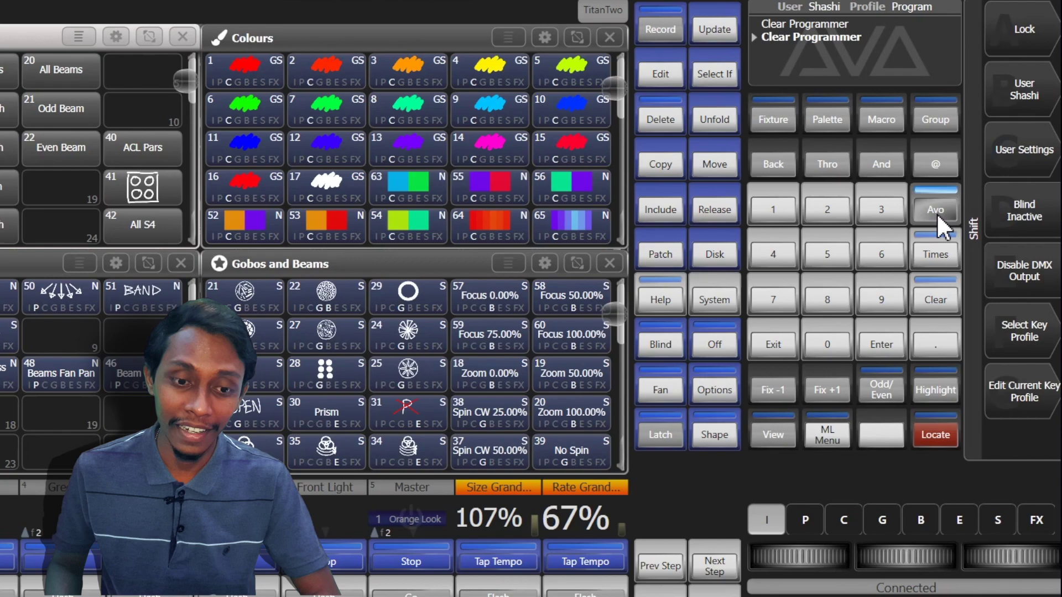
click(936, 213)
click(936, 214)
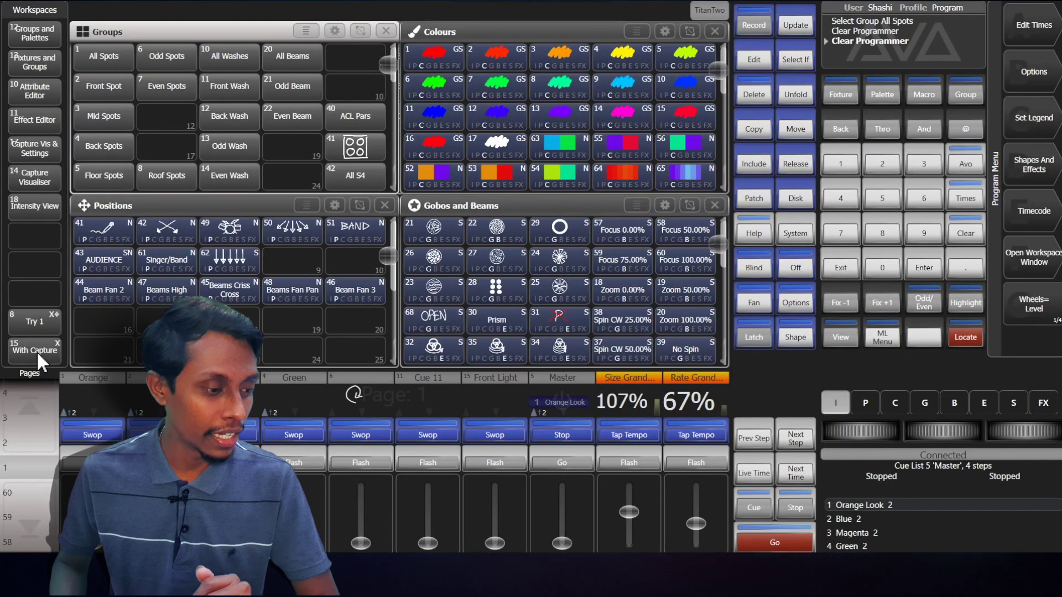
Recall the With Capture workspace and locate the All Spots group.
click(37, 351)
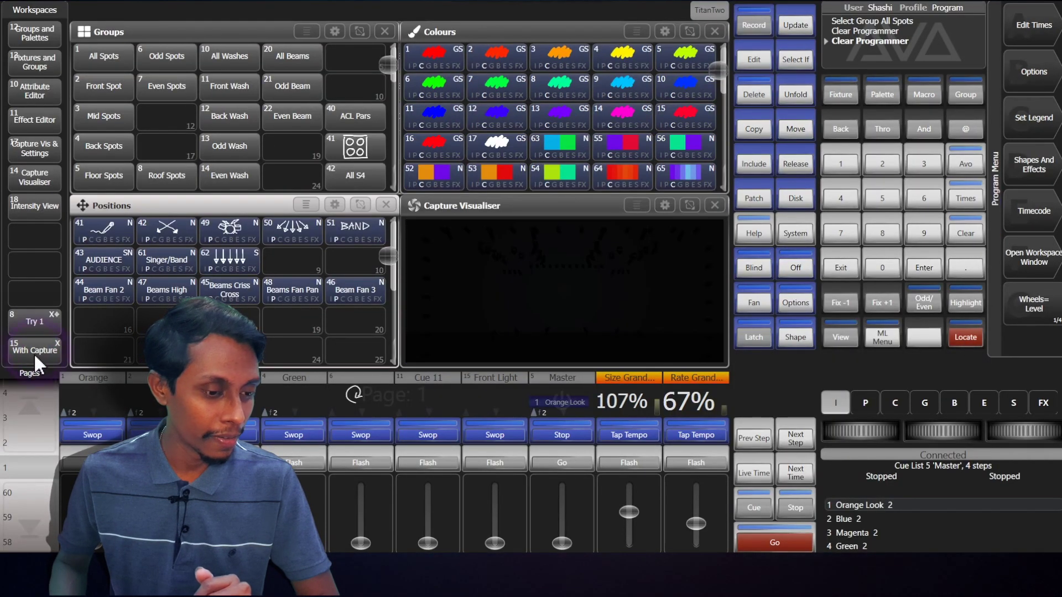
click(104, 61)
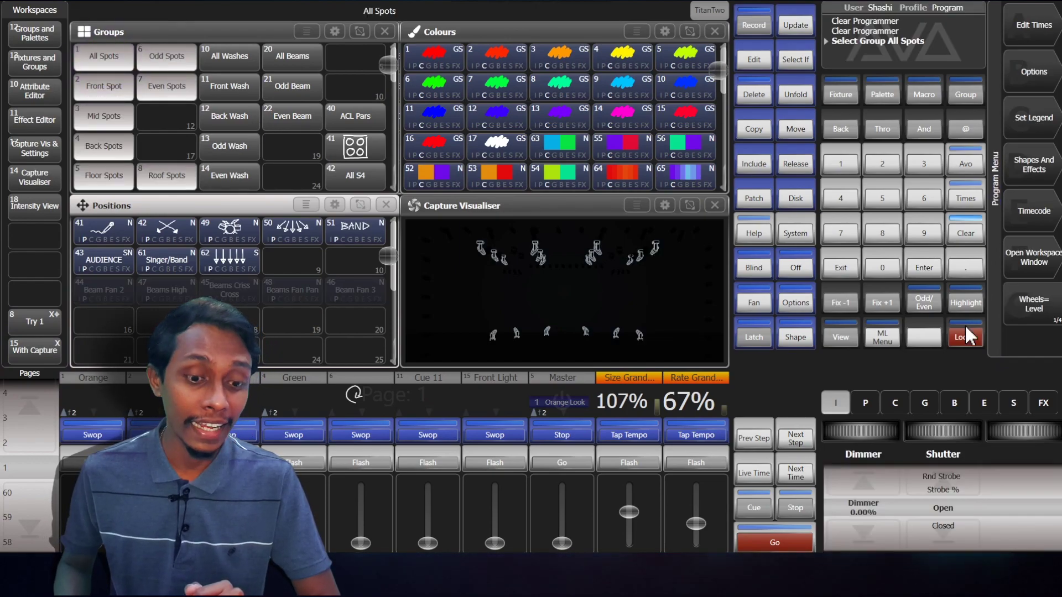
click(967, 335)
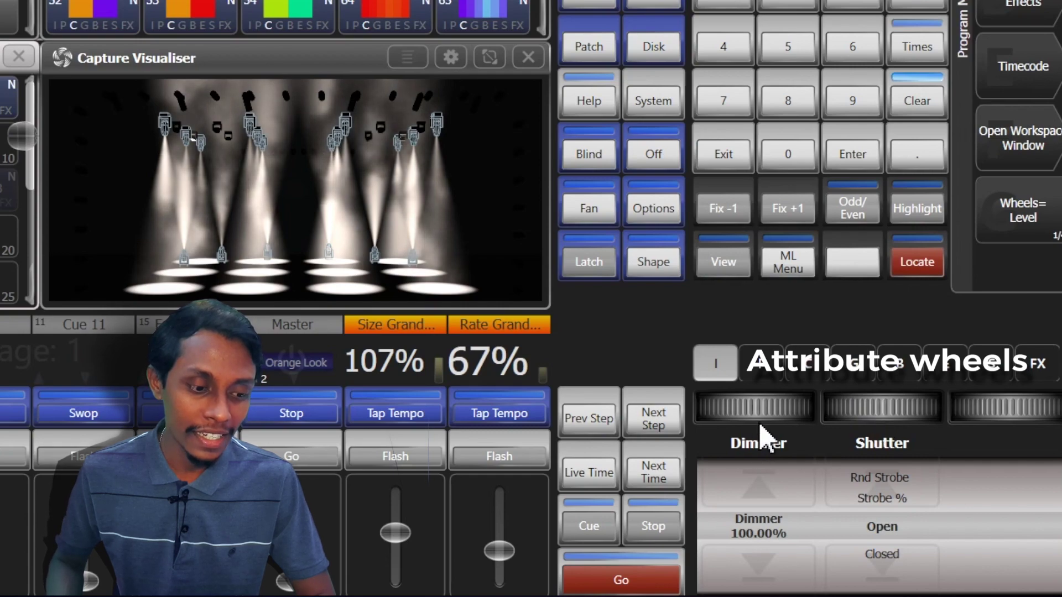
Adjust the located spots' dimmer and clear the programmer.
mouse_move(760, 424)
mouse_down()
mouse_move(714, 408)
mouse_move(779, 408)
mouse_up()
click(899, 99)
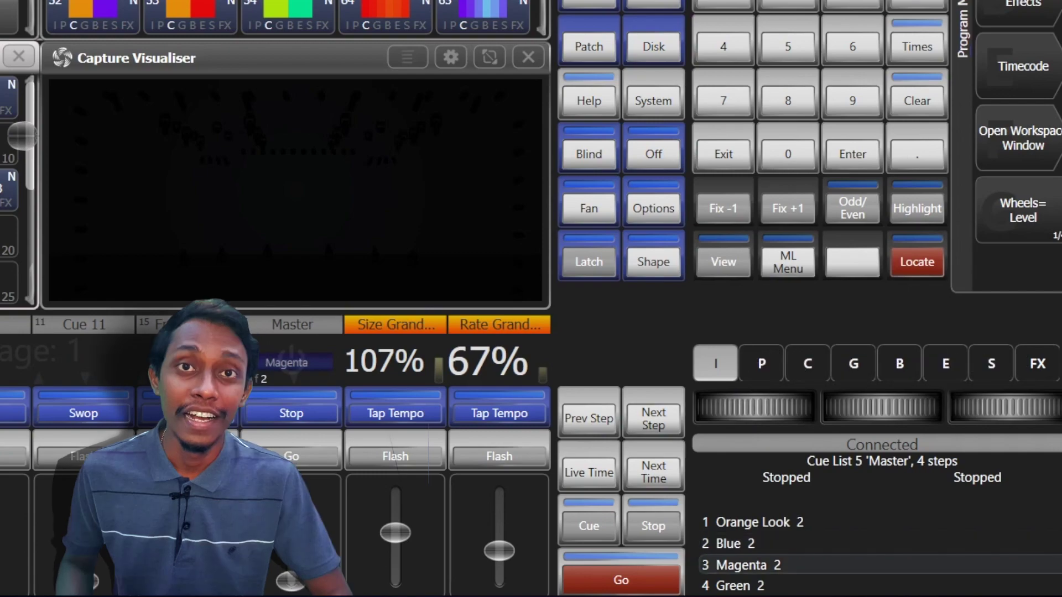
click(724, 158)
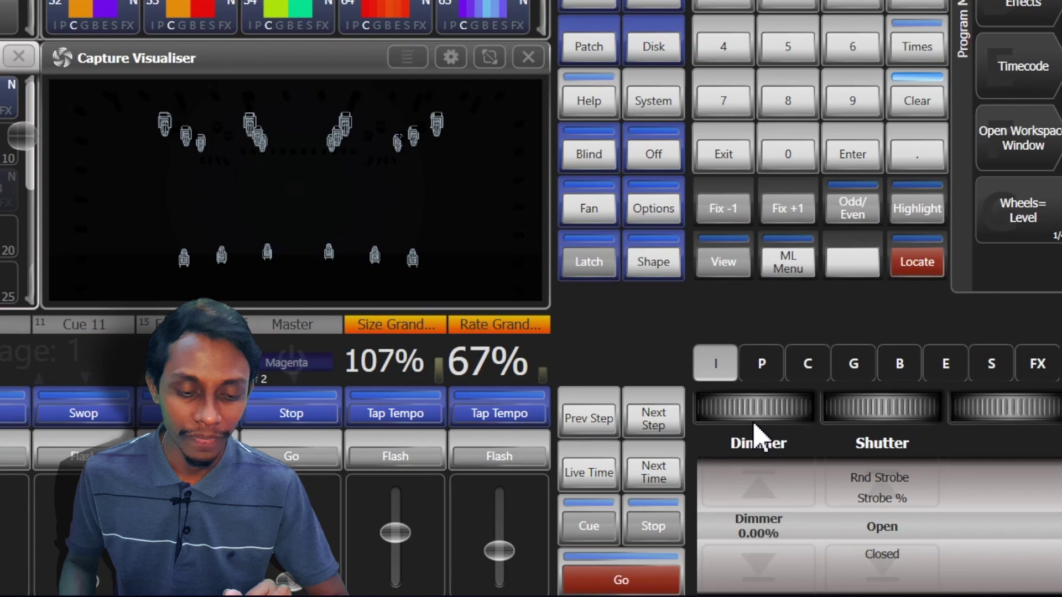
Try several dimmer and strobe levels on the selected spots, ending with Dimmer at 100% and Shutter at Open.
drag(755, 426, 885, 411)
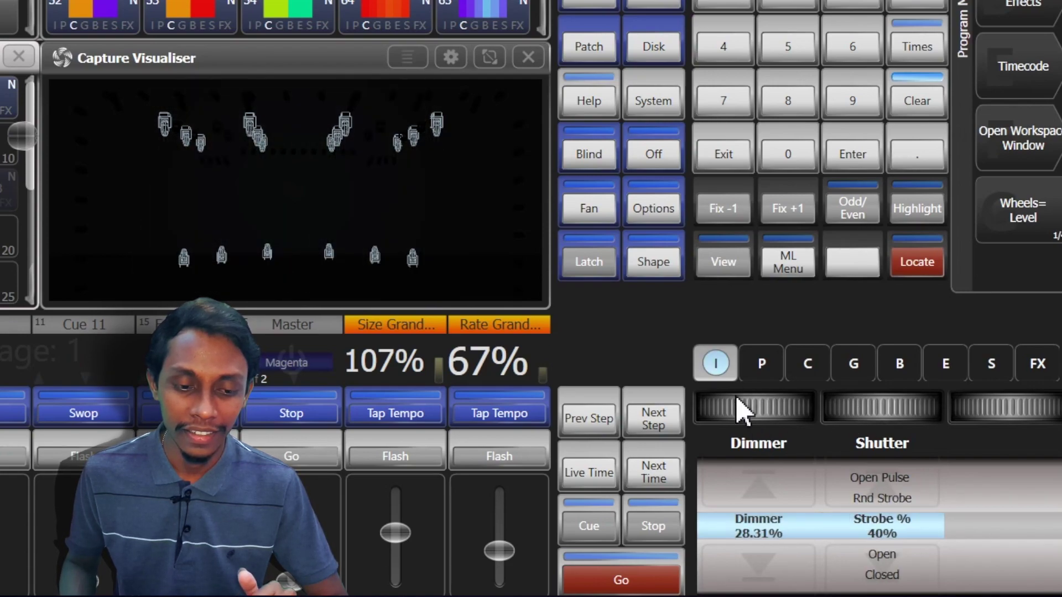
drag(746, 420, 797, 429)
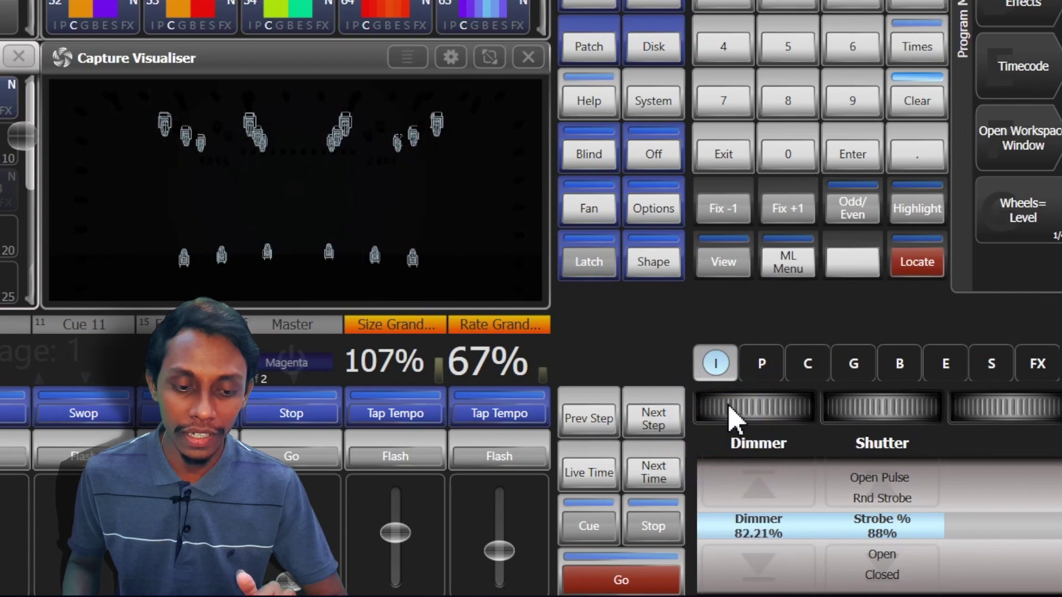
drag(741, 408, 812, 425)
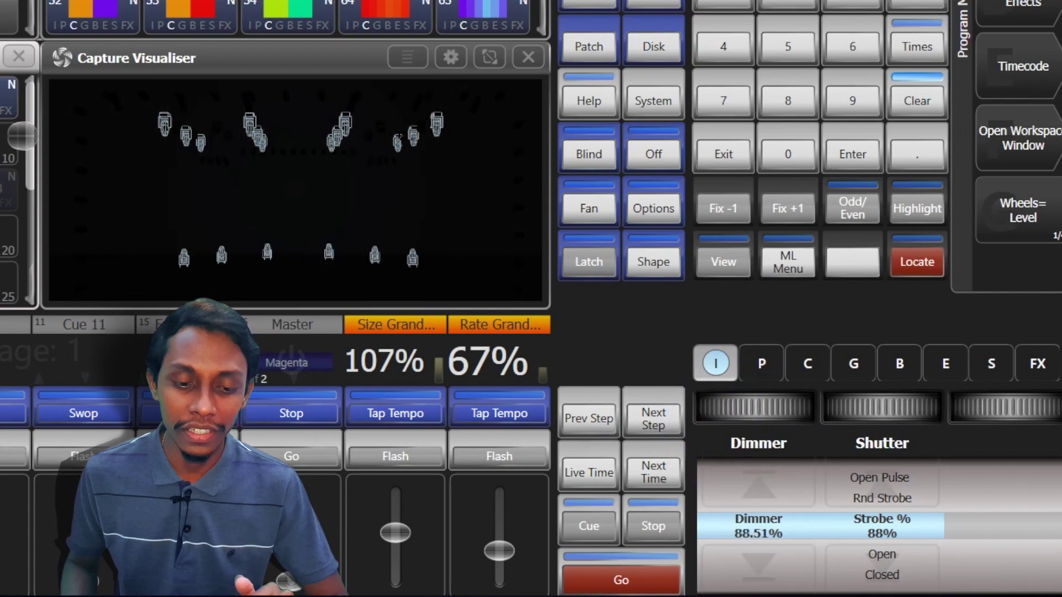
drag(885, 407, 912, 409)
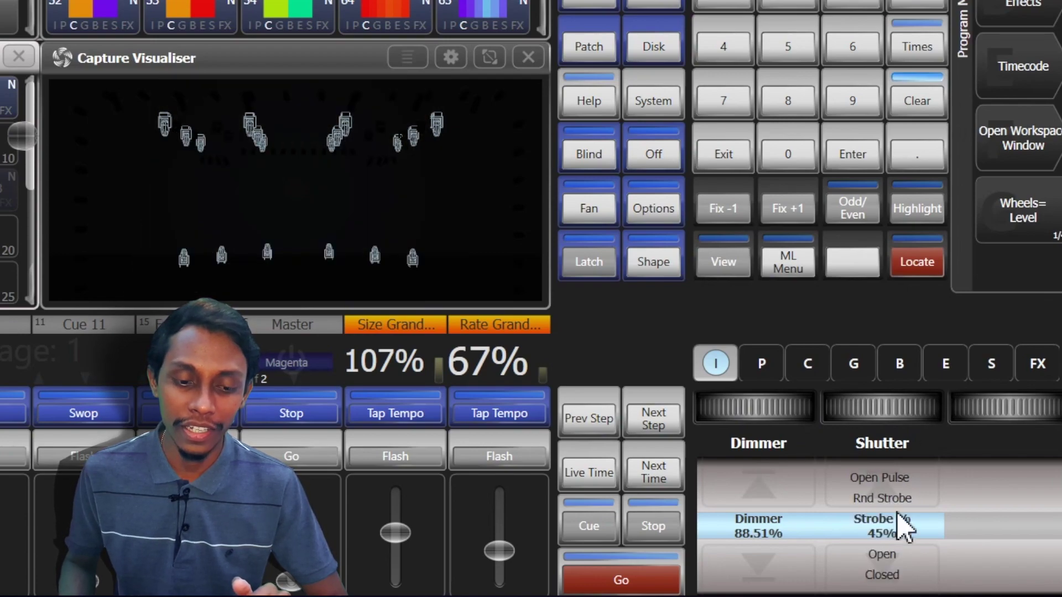
click(812, 546)
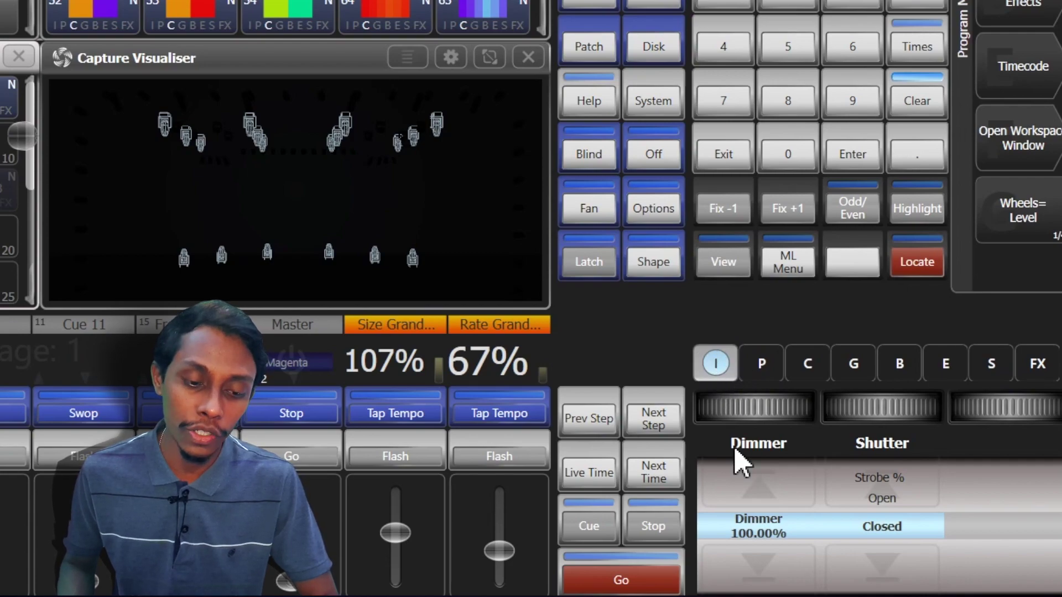
click(881, 499)
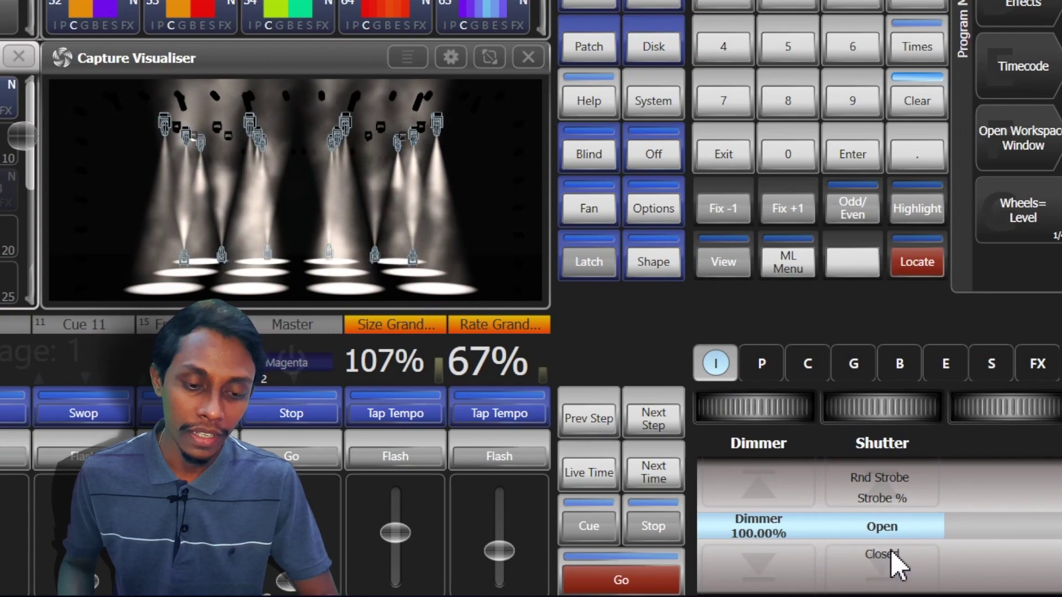
Colour the spots with Cyan at 100% and aim them with Tilt at about 32% and Pan at about 49%.
click(813, 367)
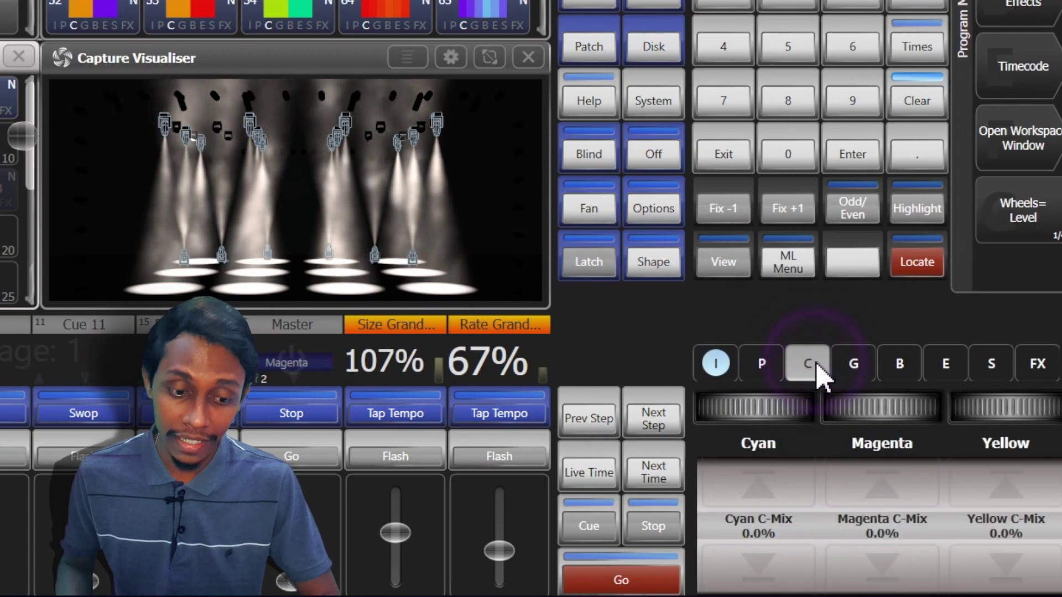
click(771, 482)
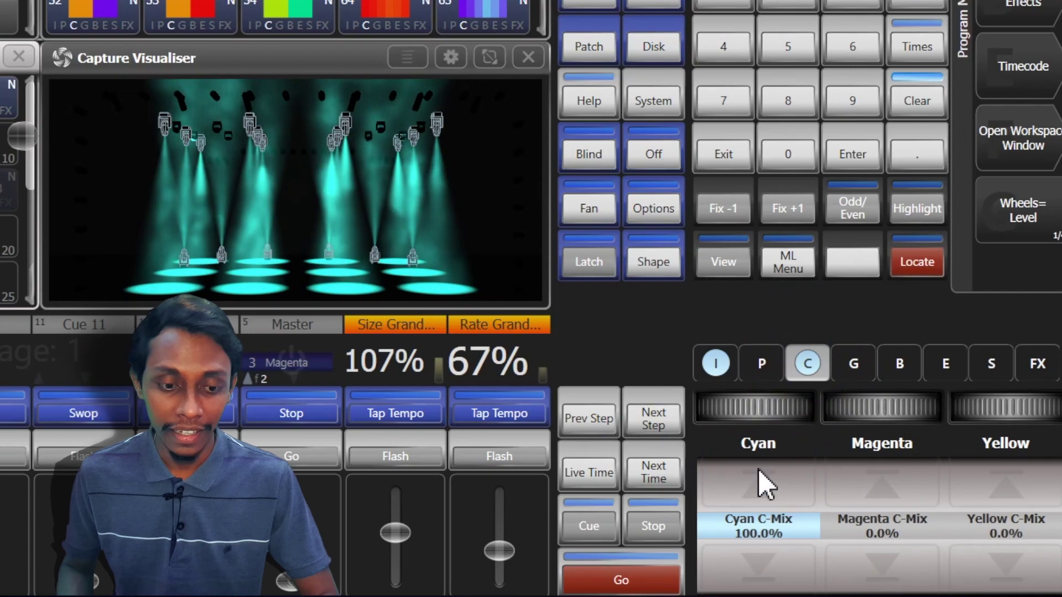
click(769, 370)
mouse_move(846, 409)
mouse_down()
mouse_move(865, 409)
mouse_move(768, 409)
mouse_move(837, 409)
mouse_up()
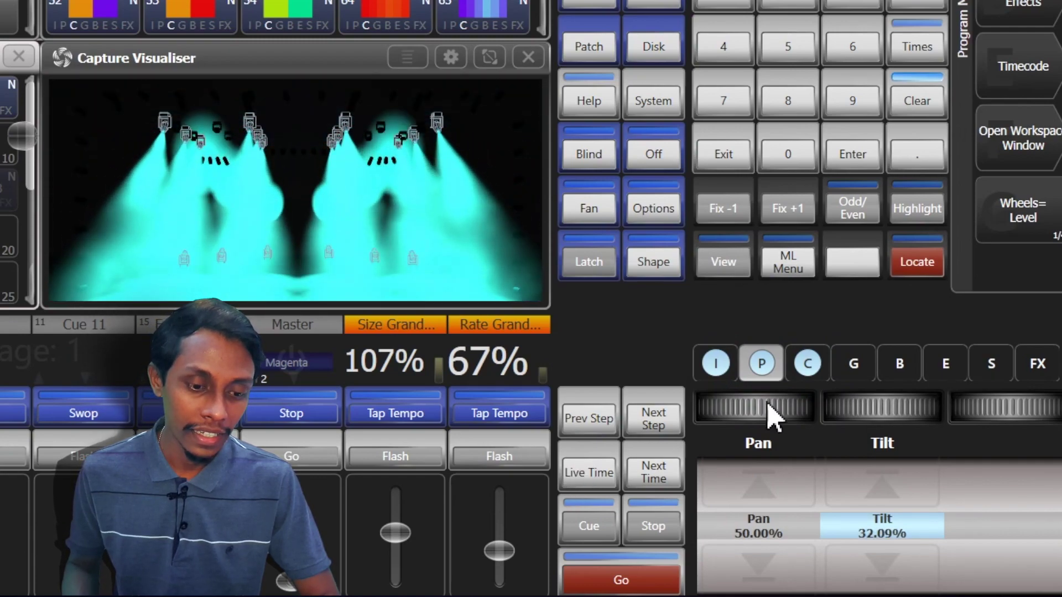
mouse_move(770, 415)
mouse_down()
mouse_move(743, 415)
mouse_move(785, 412)
mouse_move(770, 407)
mouse_up()
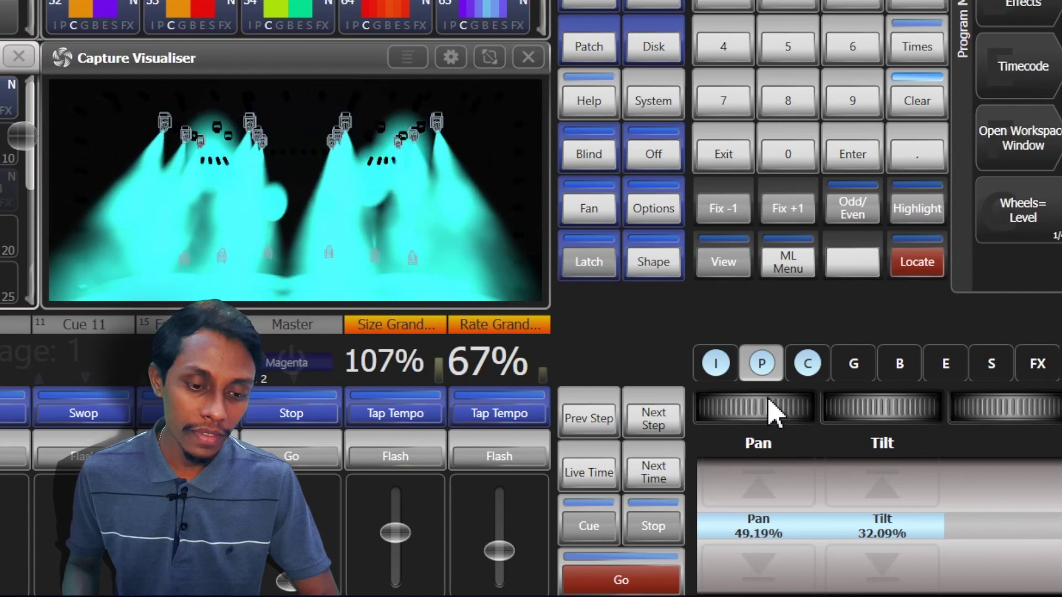
Look through the spots' gobo, beam, effect and special attribute banks.
click(854, 365)
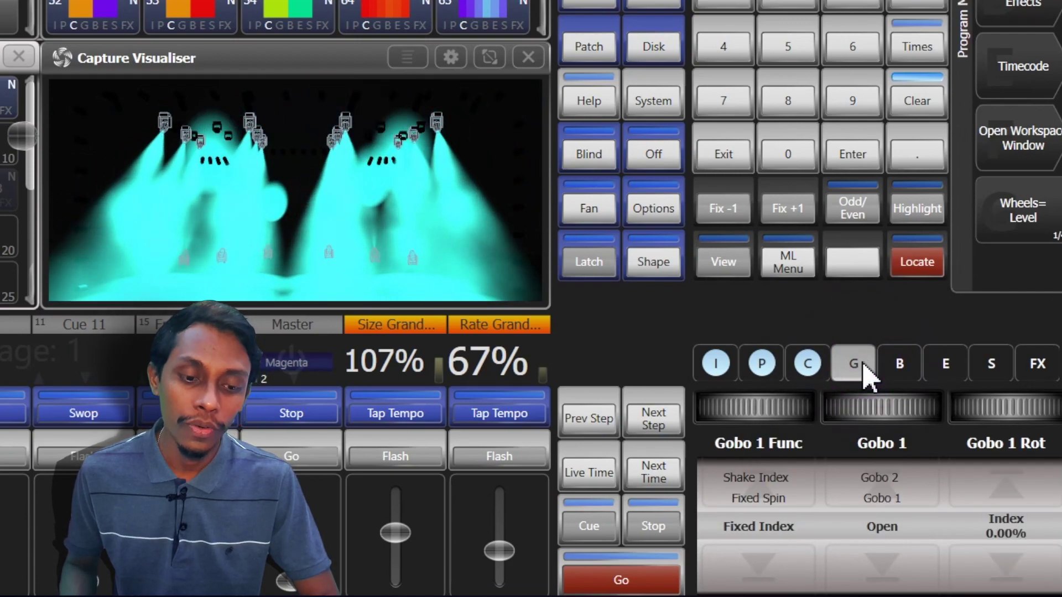
click(907, 369)
click(857, 367)
click(907, 374)
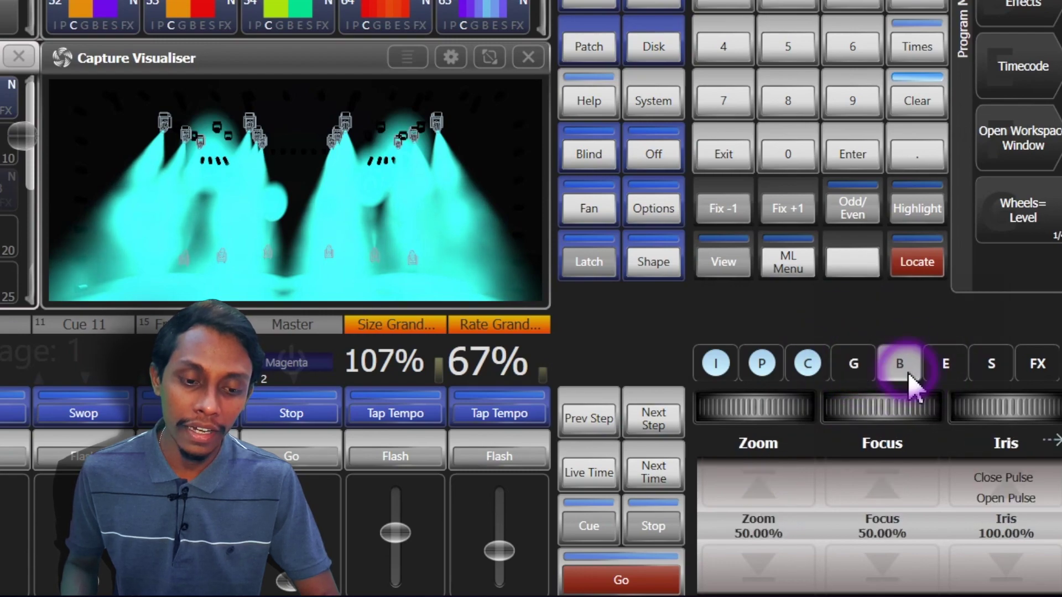
click(961, 370)
click(993, 373)
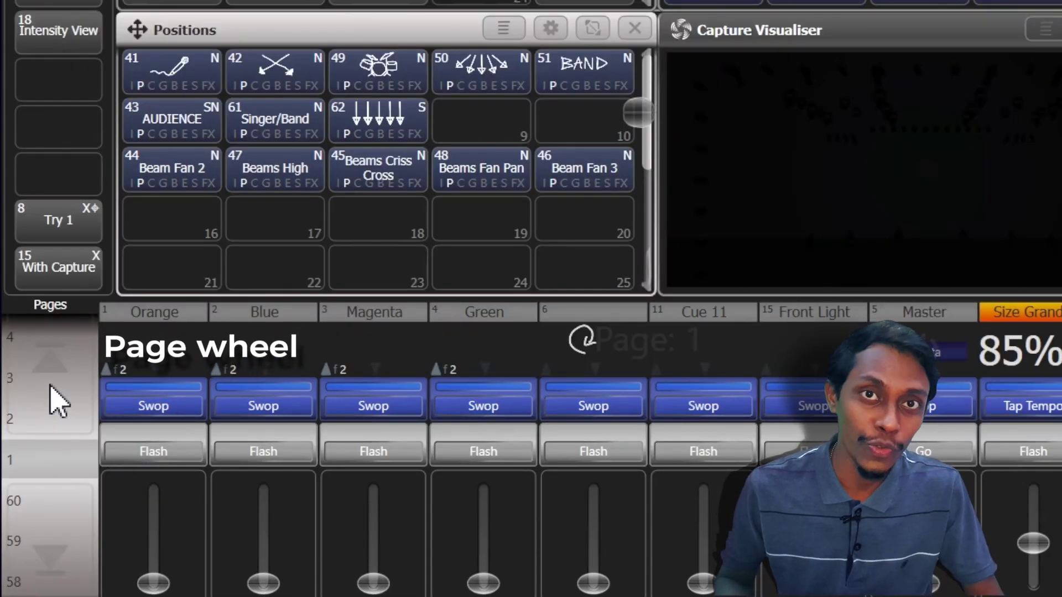
Roll the page wheel to look through the playback pages.
drag(28, 445, 10, 504)
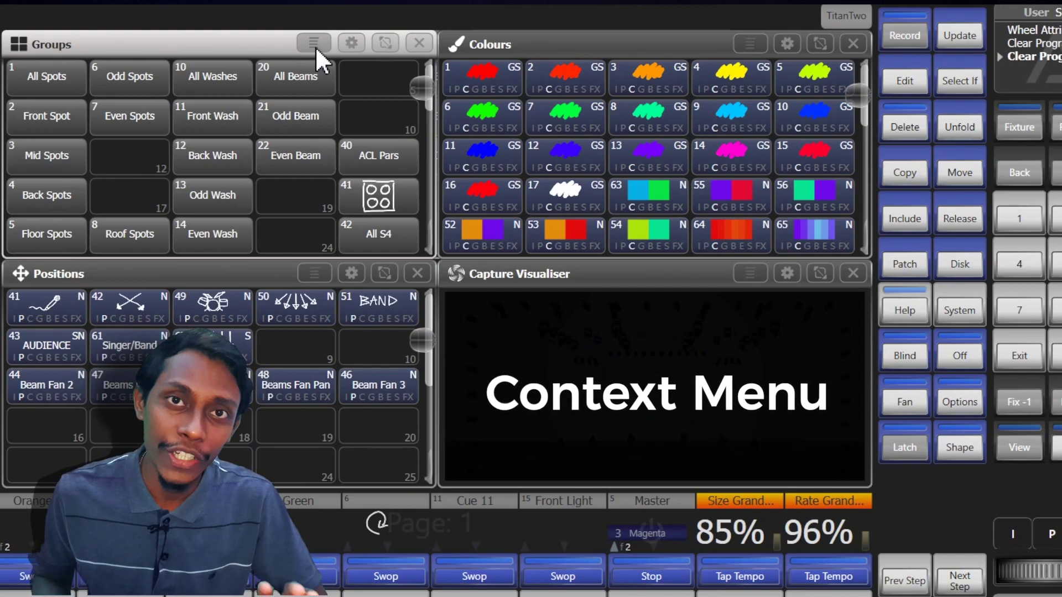
Open the Groups window's context menu and set Pages to Show.
click(314, 44)
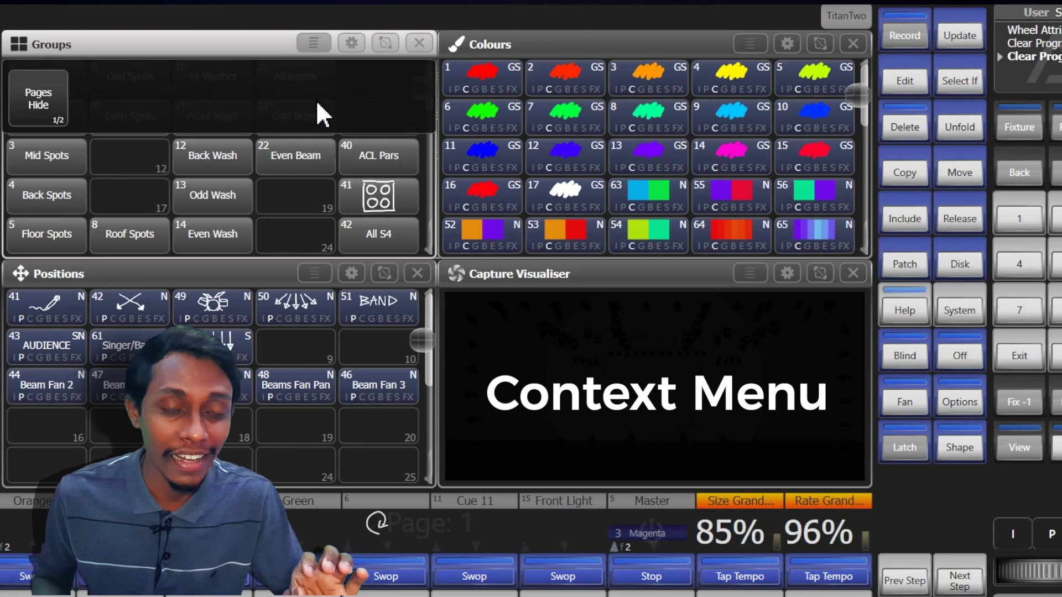
click(312, 44)
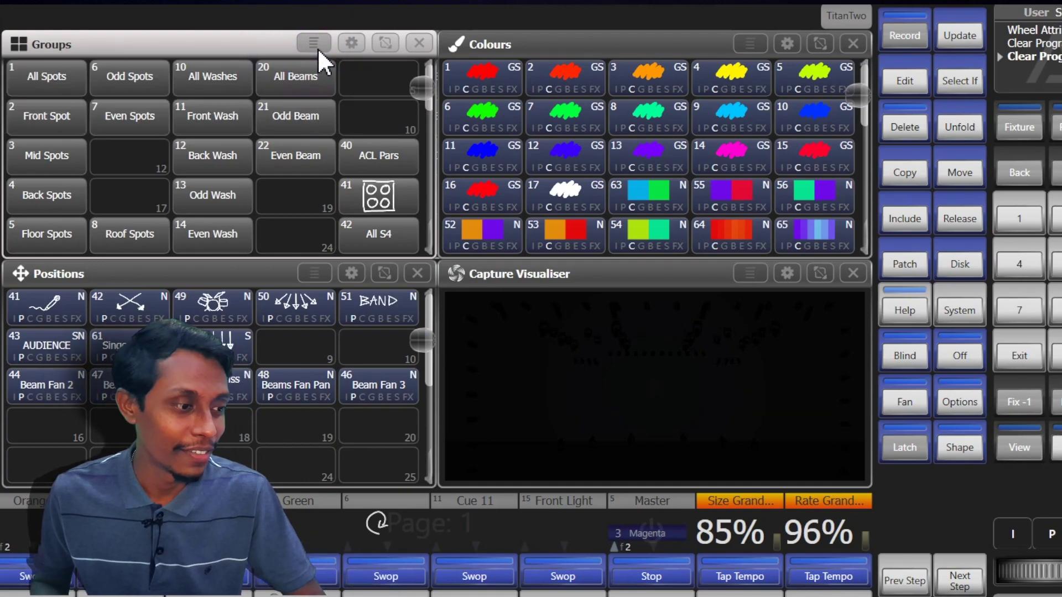
click(318, 51)
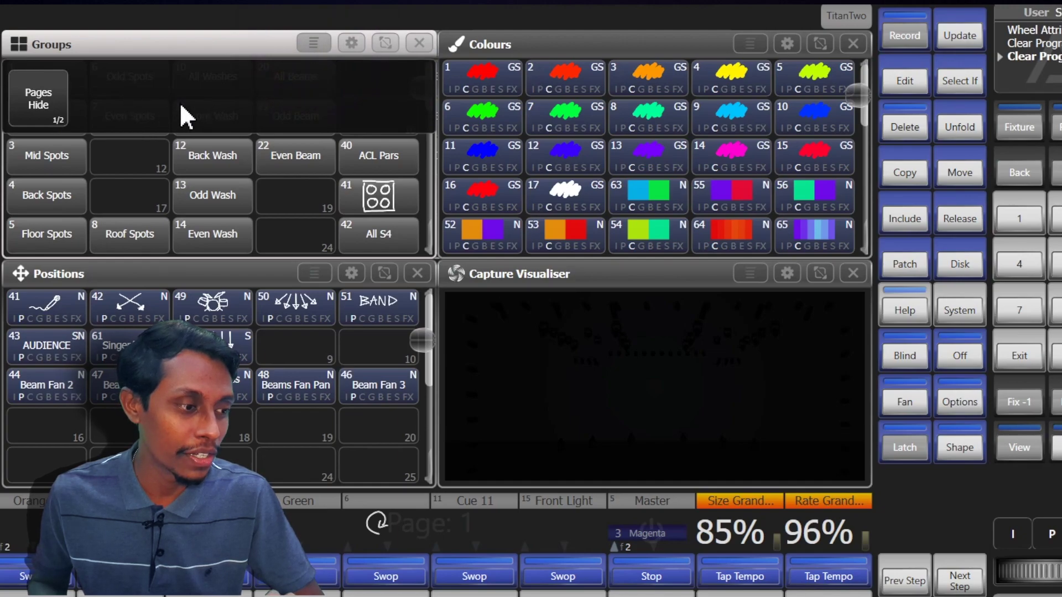
click(61, 113)
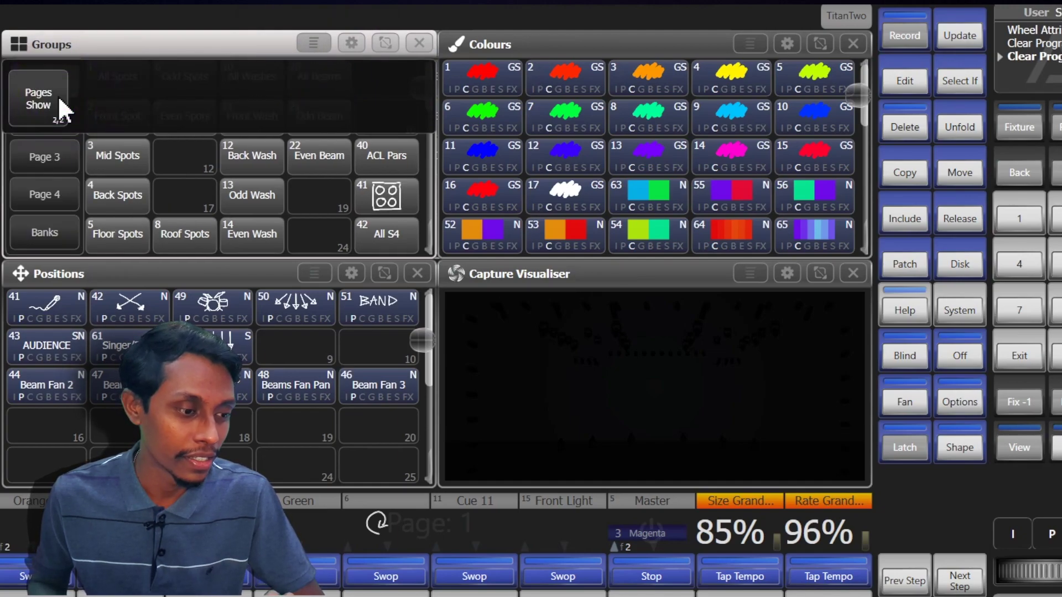
Hide the page buttons in the Groups window and close its context menu.
click(62, 111)
click(325, 42)
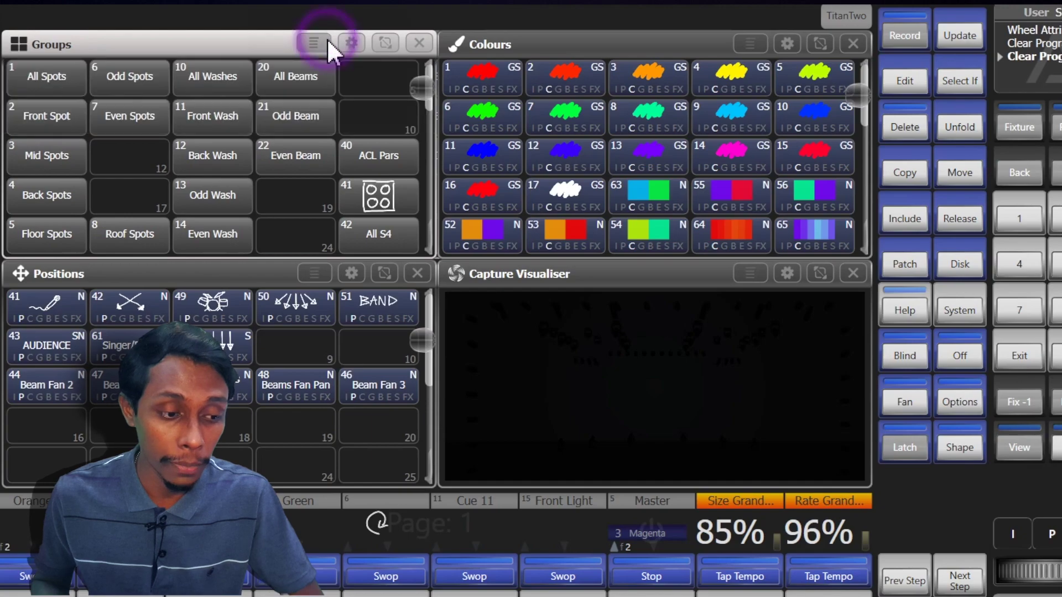
Look through the Capture Visualiser window's context menu options and close the menu.
click(625, 277)
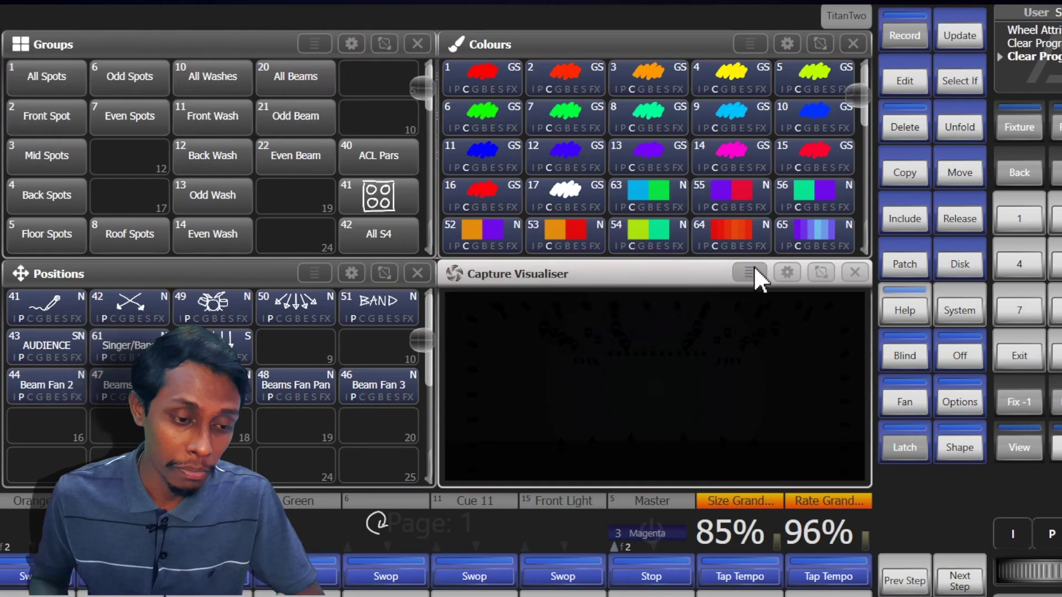
click(755, 279)
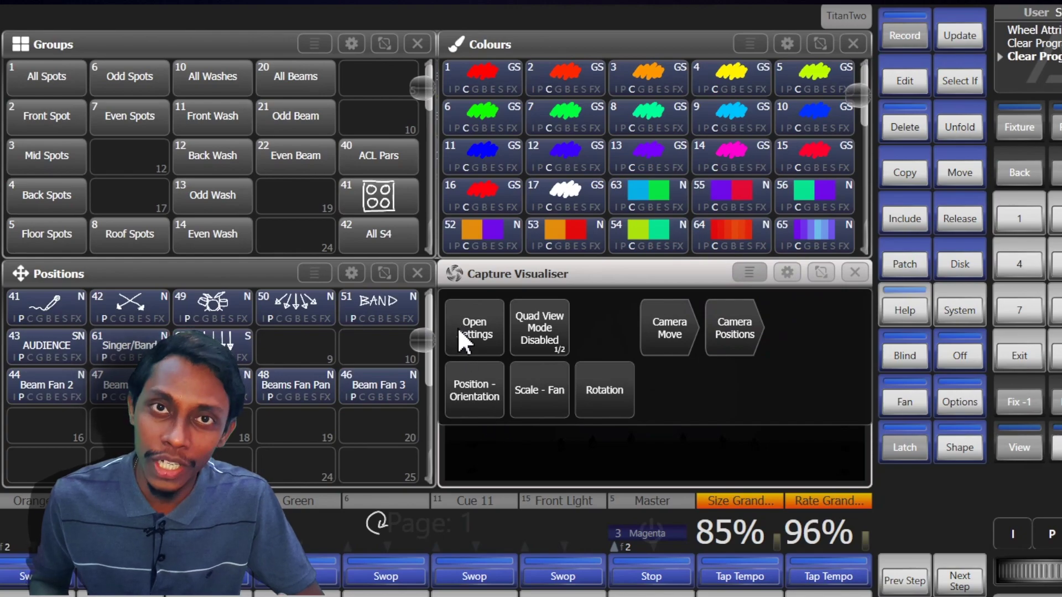
click(658, 320)
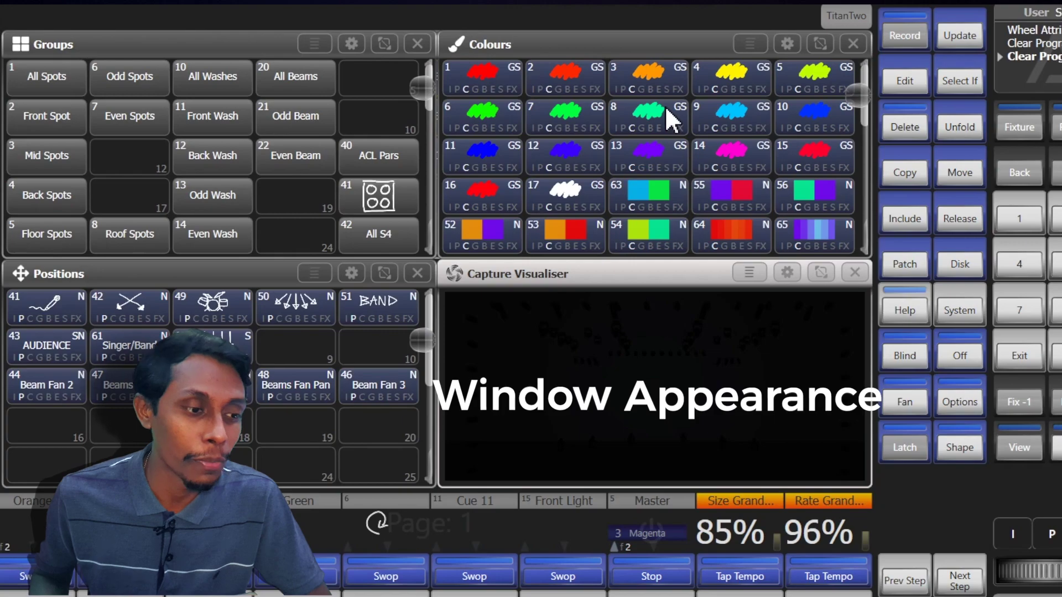
Examine the Groups window's size and position presets, screen choice, and button and text appearance options.
click(352, 44)
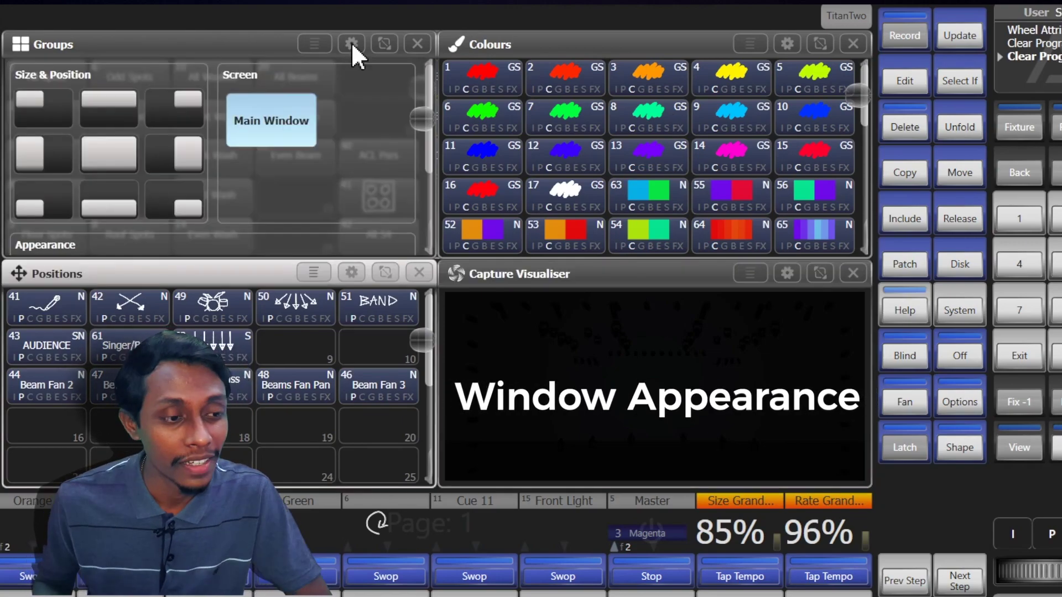
click(352, 45)
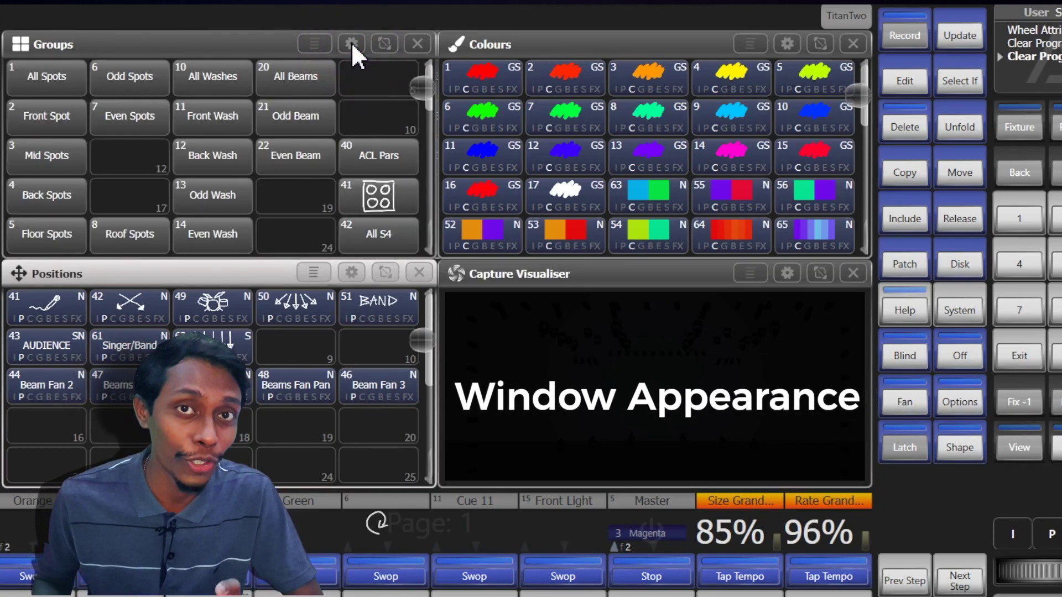
click(352, 44)
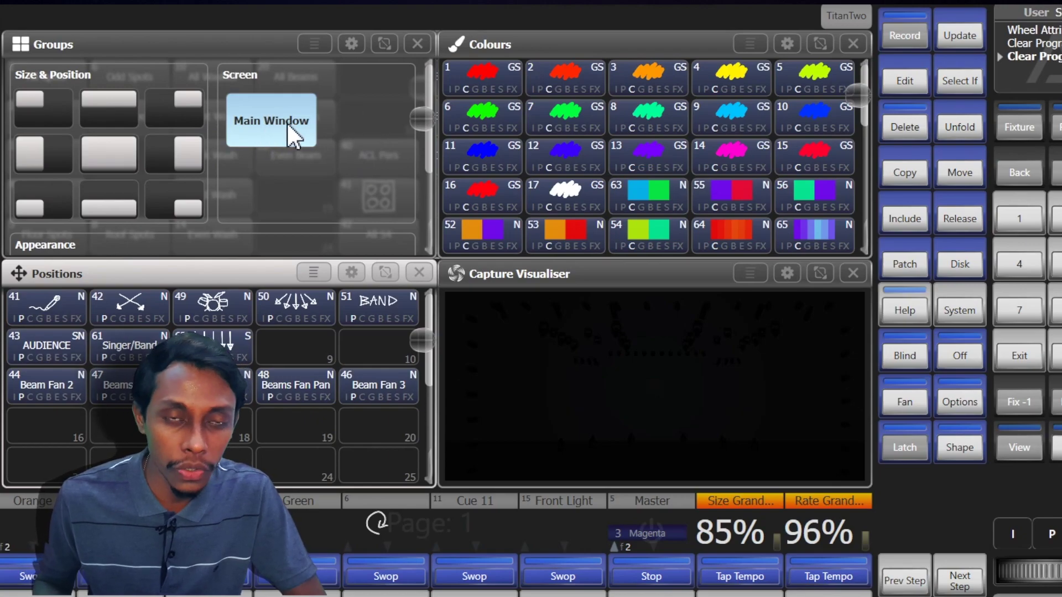
click(351, 45)
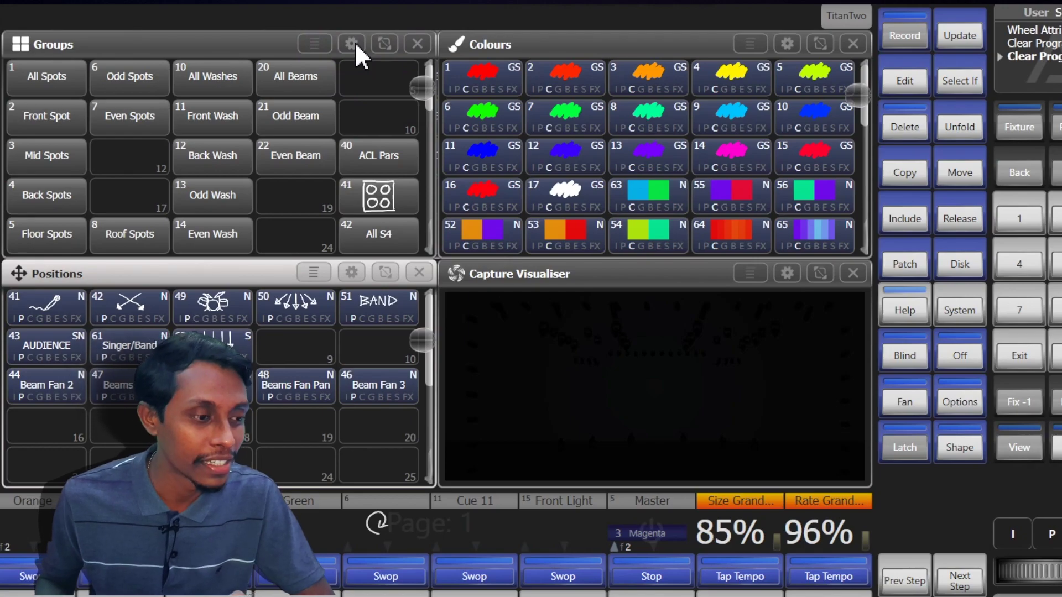
click(356, 46)
scroll(424, 133, down, 3)
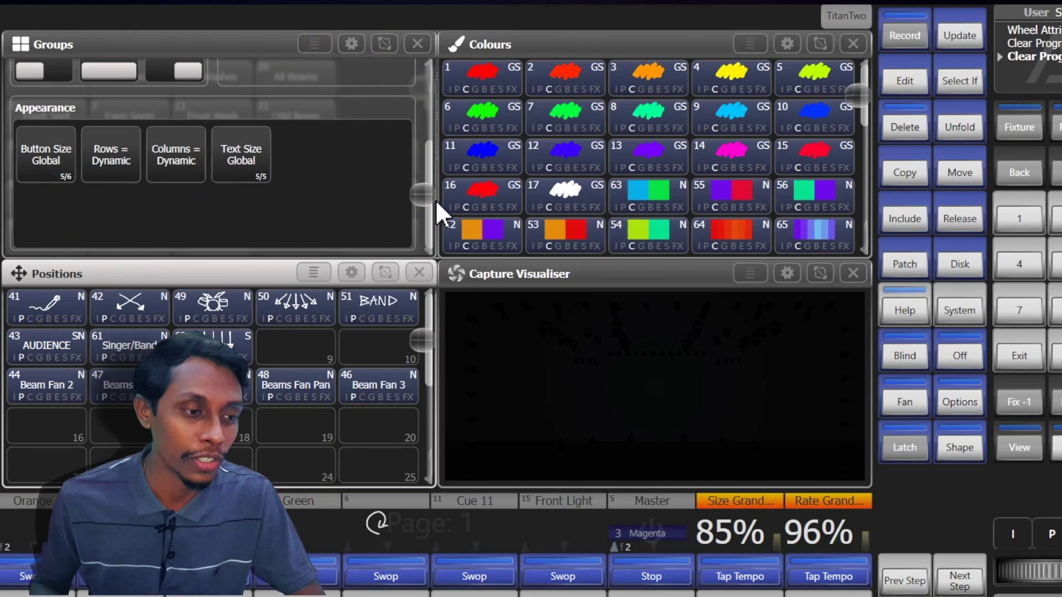
scroll(422, 147, up, 3)
click(394, 52)
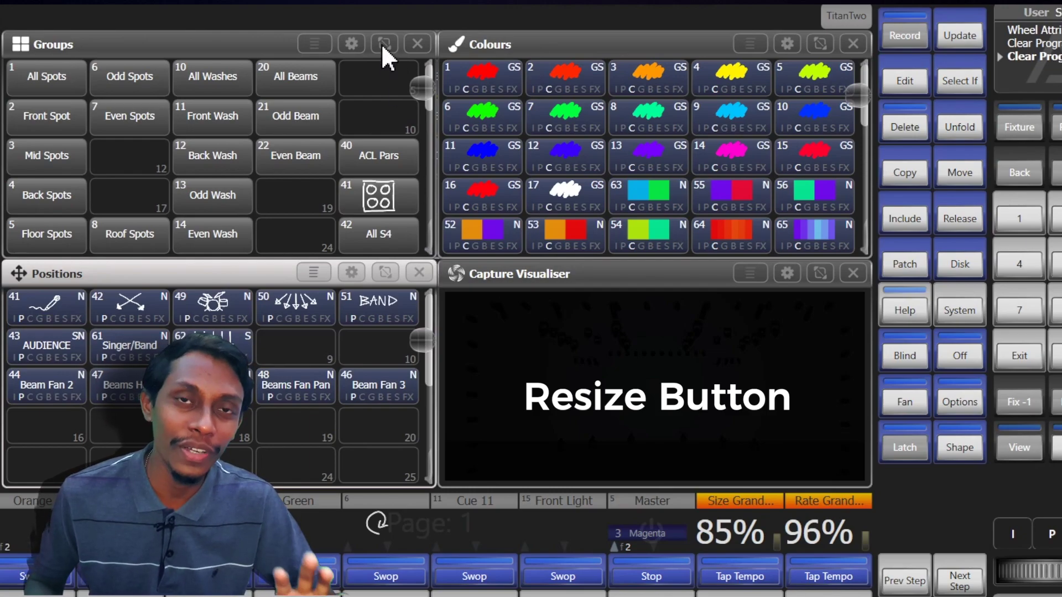
Start the window layout mode from the Groups window, enable Edit All Windows, and try resizing Groups by its lower-right corner.
click(382, 47)
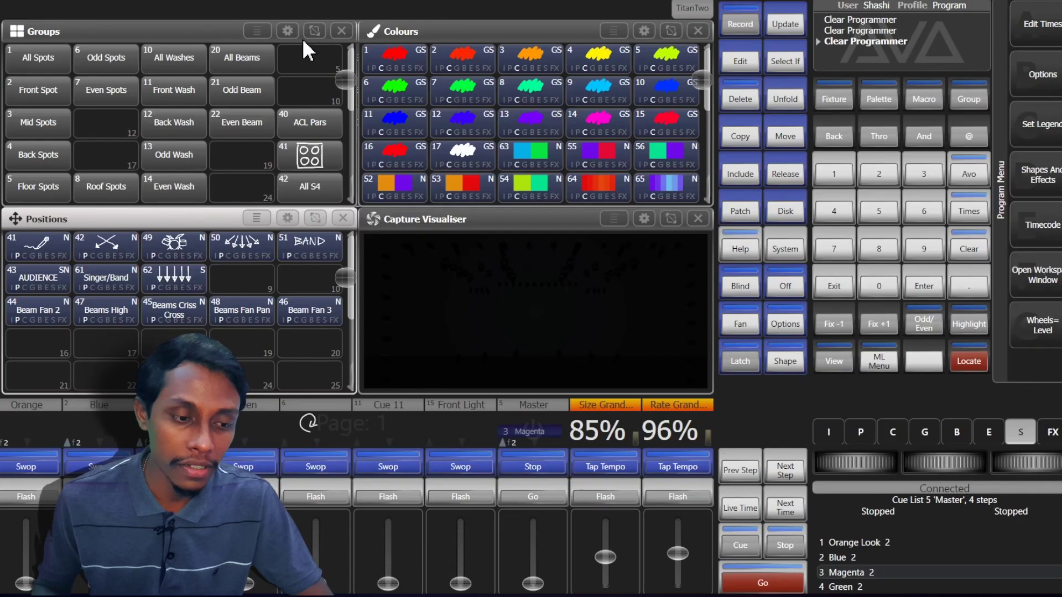
click(315, 31)
click(1056, 75)
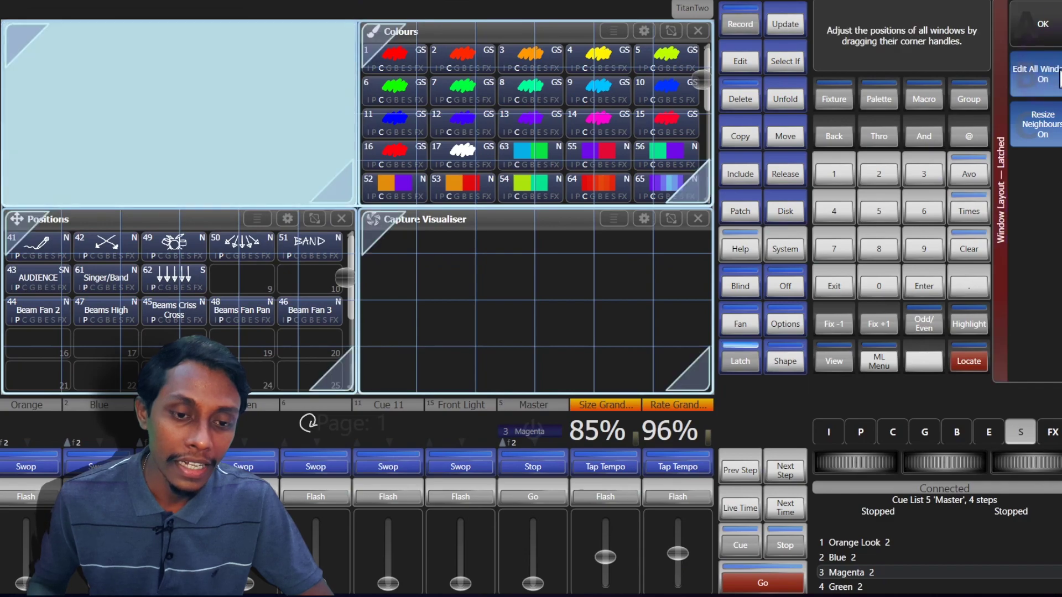
mouse_move(337, 194)
mouse_down()
mouse_move(417, 166)
mouse_move(412, 183)
mouse_move(372, 209)
mouse_move(397, 193)
mouse_move(484, 193)
mouse_move(353, 203)
mouse_up()
Turn Resize Neighbours off and stretch the Colours window back down to the edge of the Capture Visualiser.
click(1015, 116)
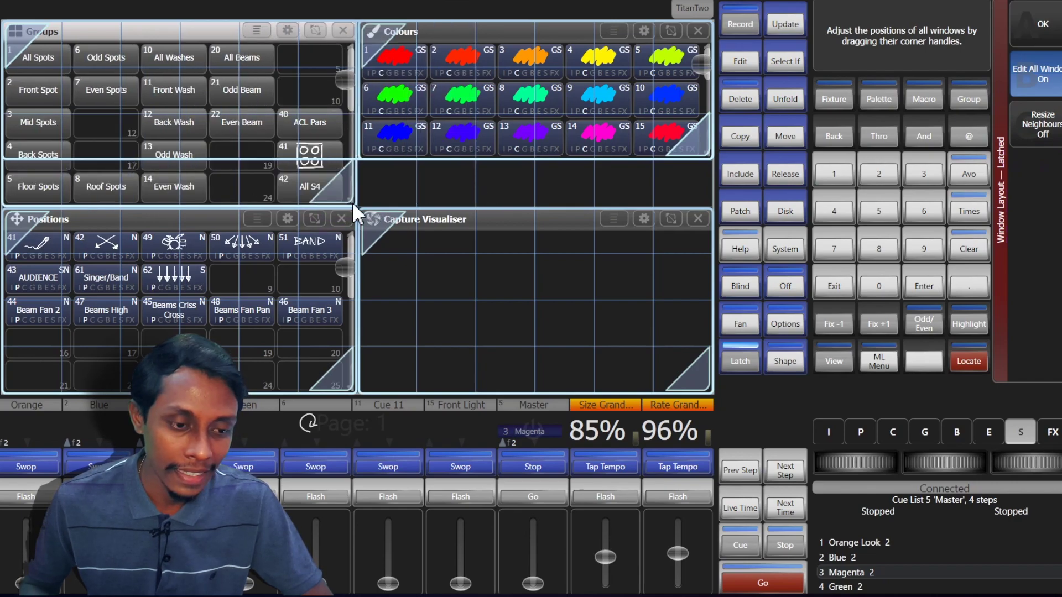
drag(697, 150, 700, 192)
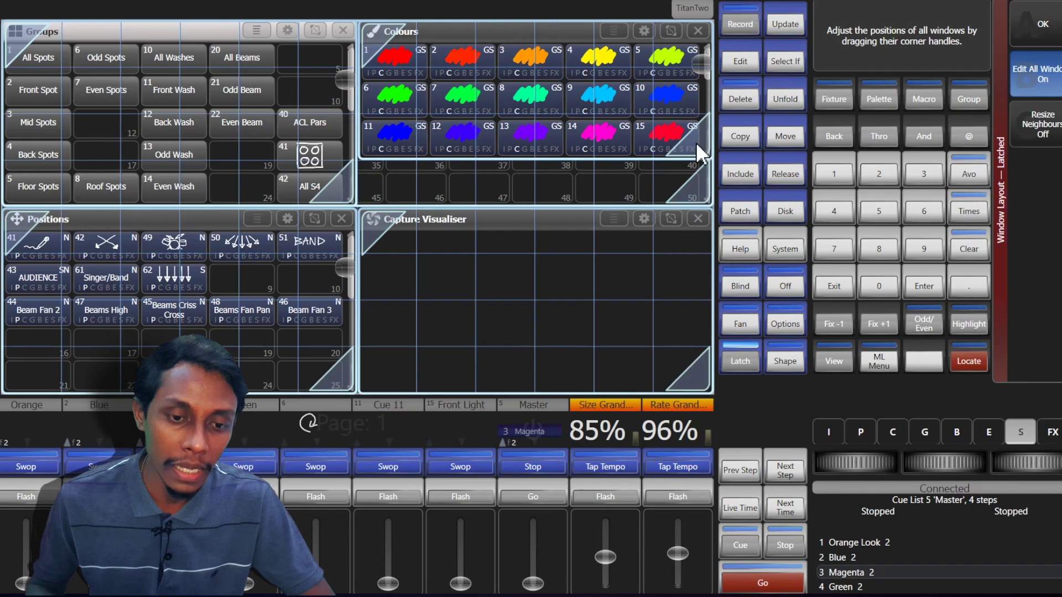
drag(695, 141, 692, 178)
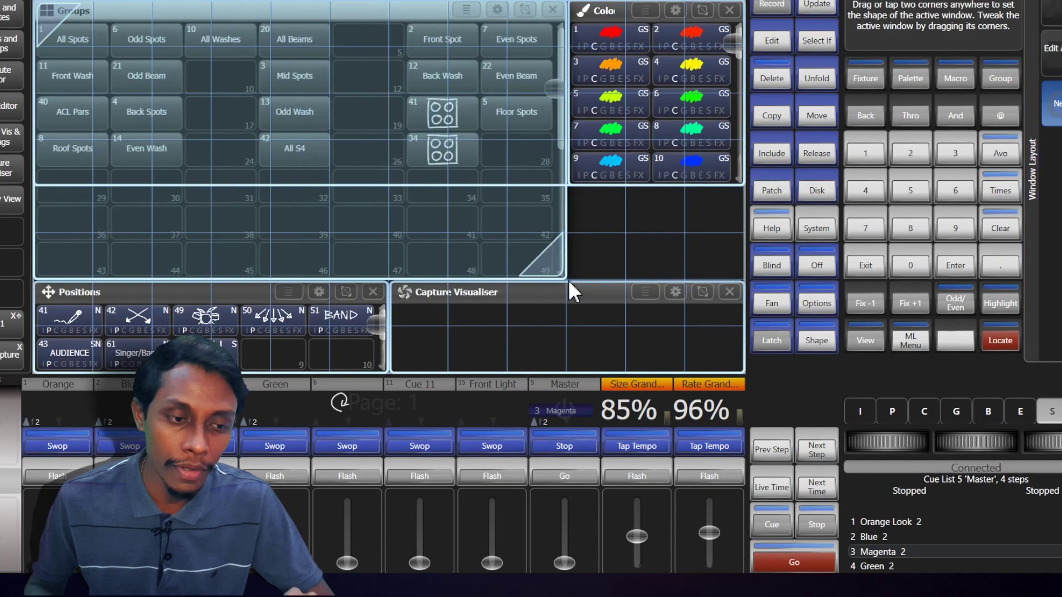
Try reshaping the Groups window by its lower-right corner, bringing it back to a quarter of the workspace.
drag(537, 300, 335, 208)
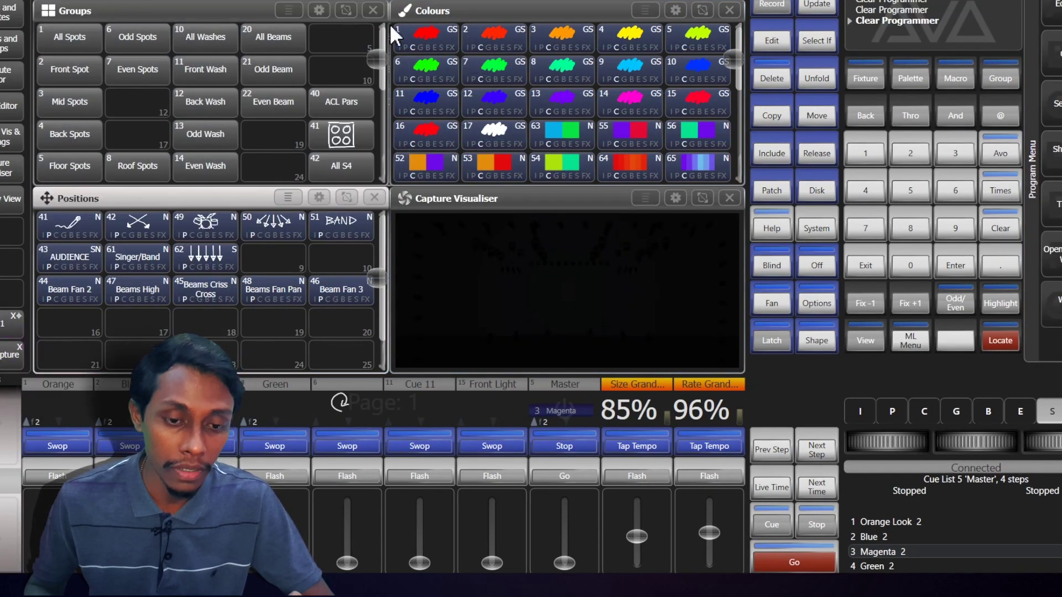
click(346, 10)
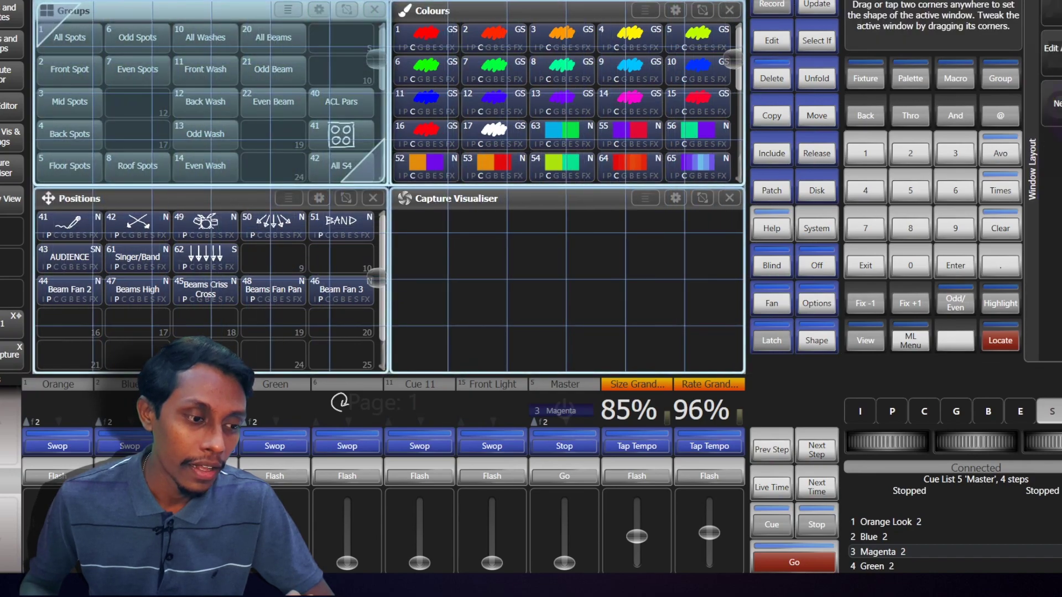
mouse_move(377, 178)
mouse_down()
mouse_move(593, 171)
mouse_move(603, 296)
mouse_move(663, 309)
mouse_move(475, 244)
mouse_move(384, 161)
mouse_up()
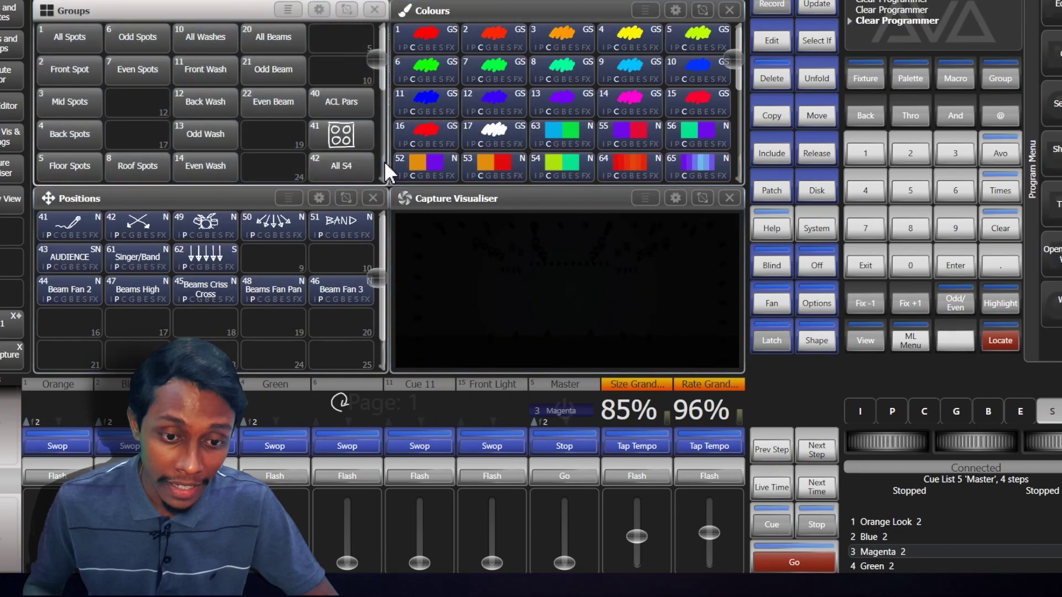
Widen the Groups window to about three quarters of the workspace width, resizing its neighbouring windows with it.
click(346, 10)
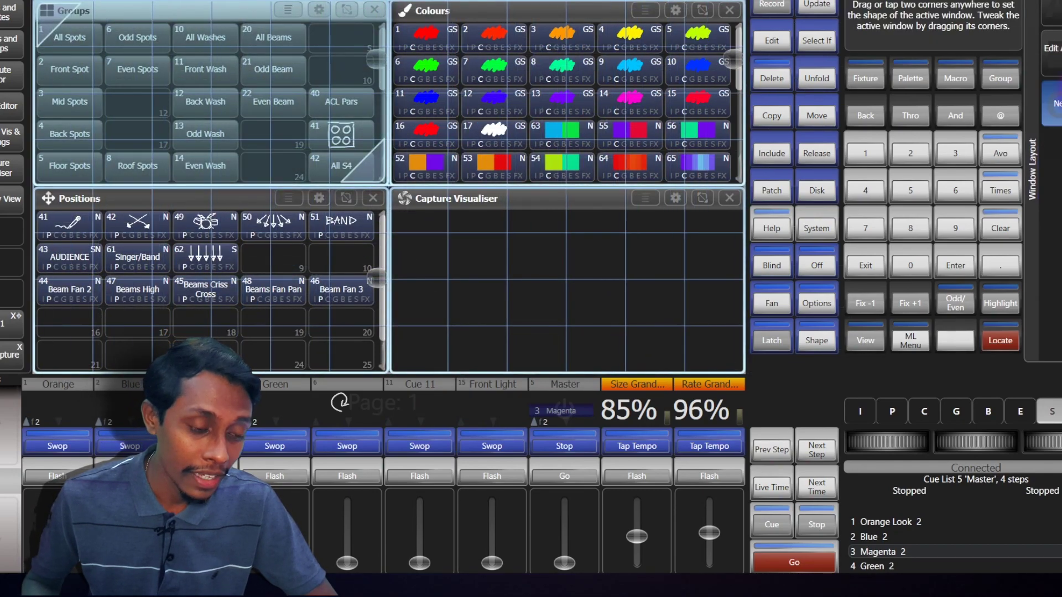
drag(385, 173, 525, 191)
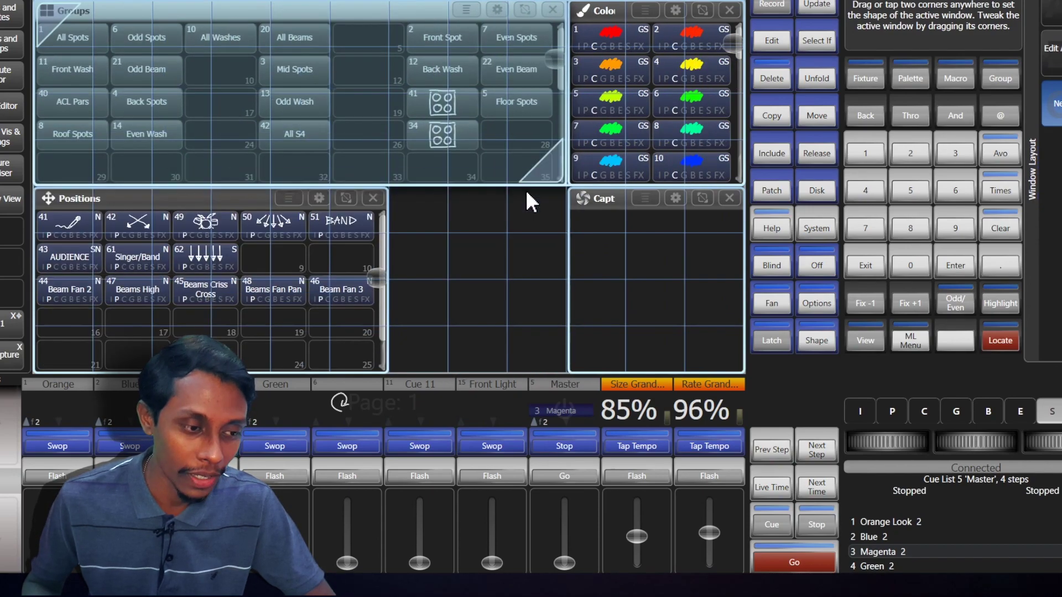